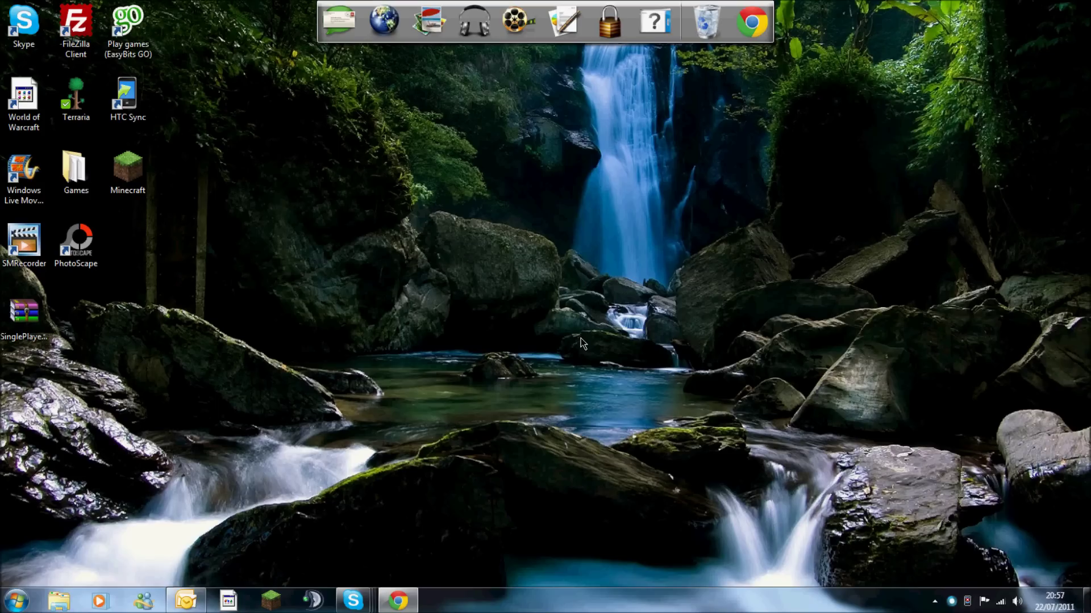
{"action": "left_click", "coordinate": [24, 311]}
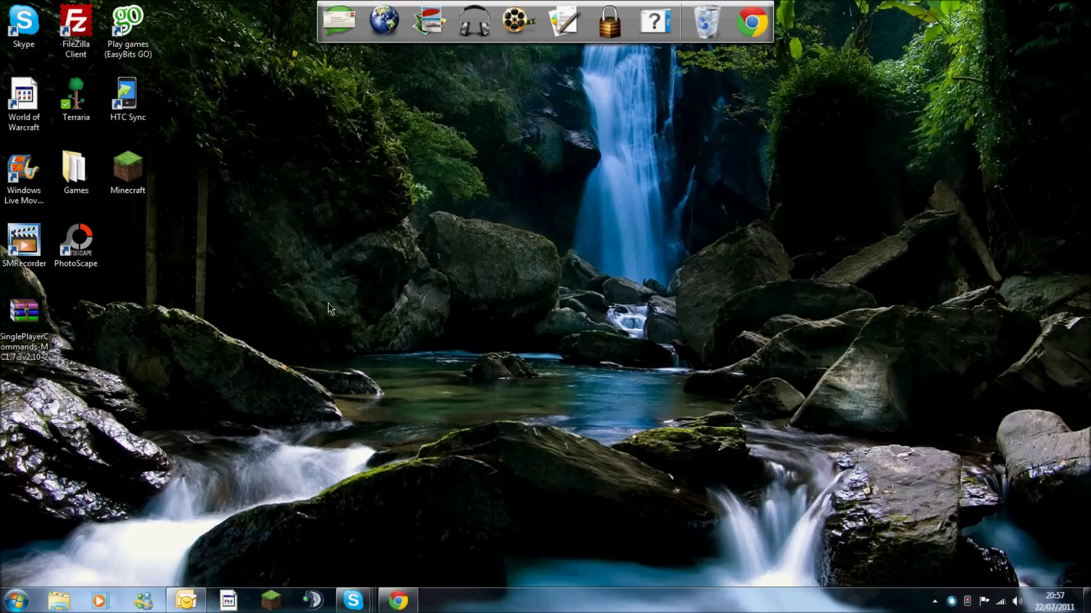
{"action": "left_click_drag", "start_coordinate": [276, 208], "coordinate": [432, 289]}
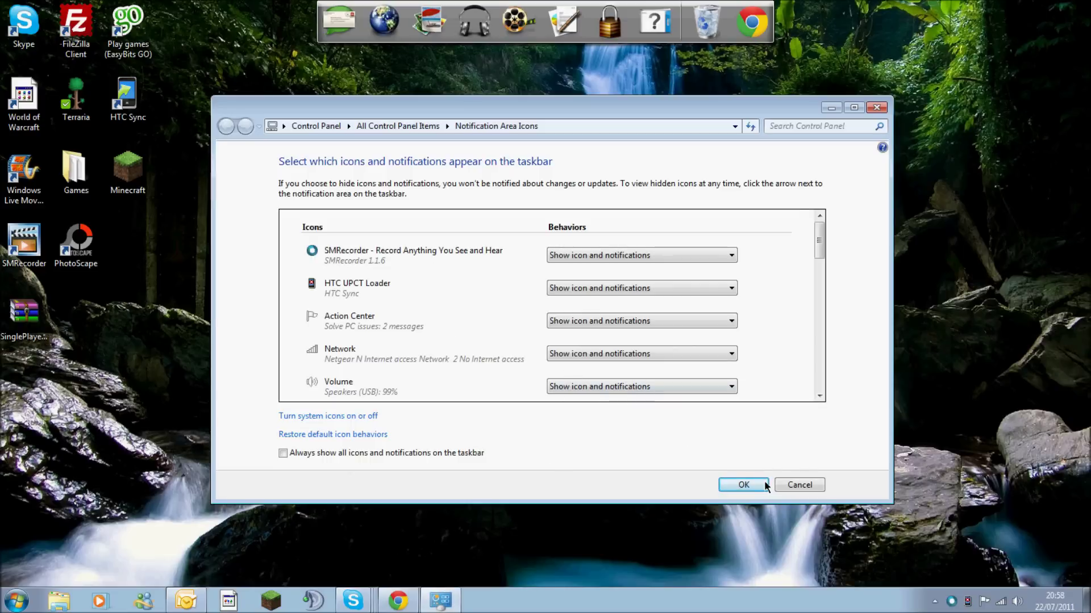
{"action": "left_click", "coordinate": [741, 485]}
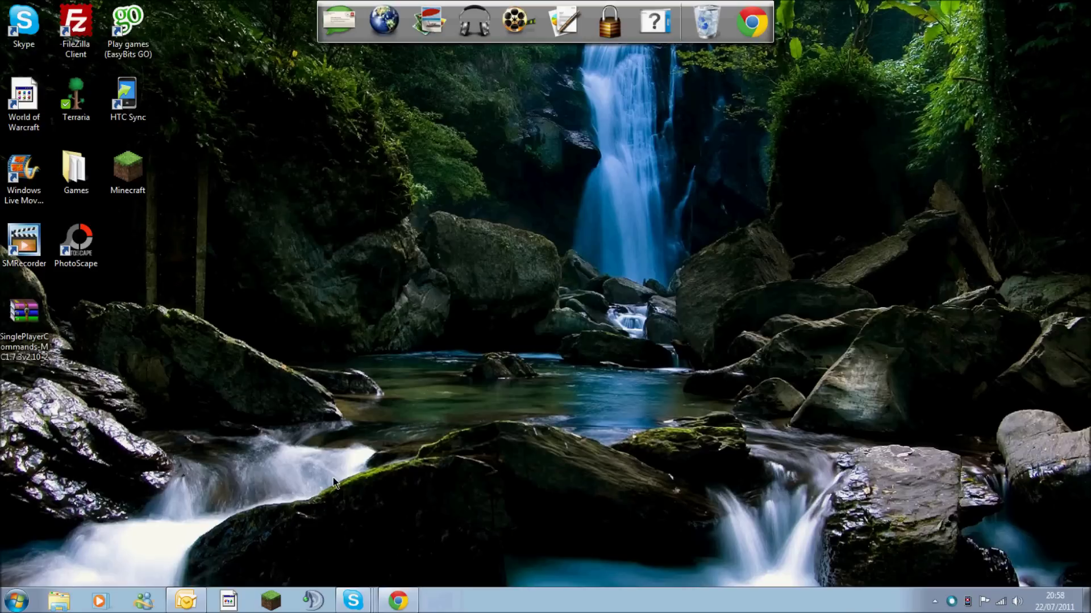
Step: Open the %appdata%/.minecraft/ folder through the Run dialog and maximise its window
{"action": "key", "text": "super+r"}
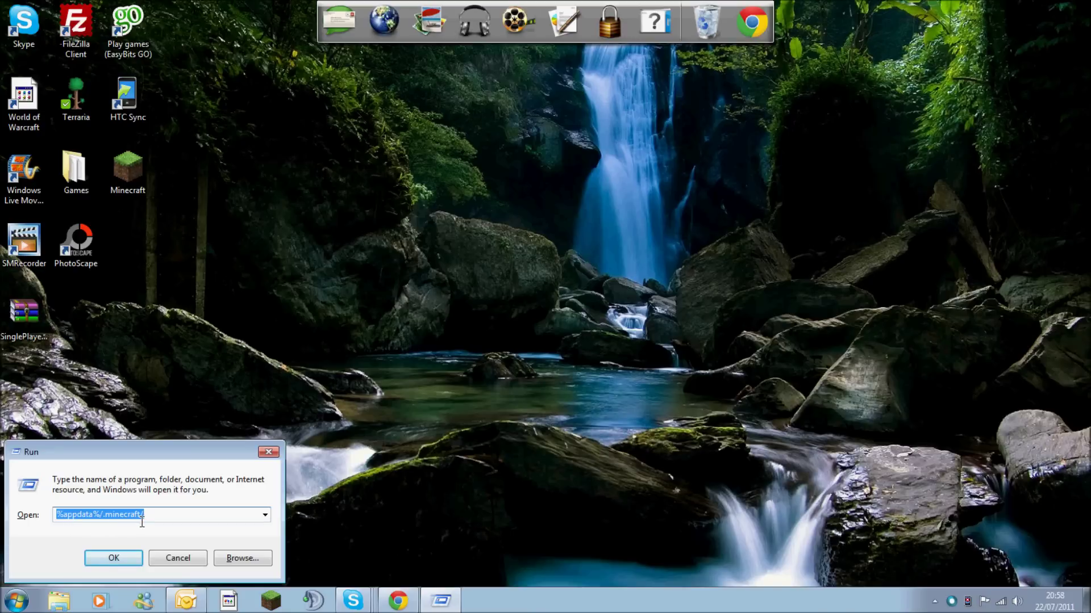
{"action": "left_click", "coordinate": [113, 558]}
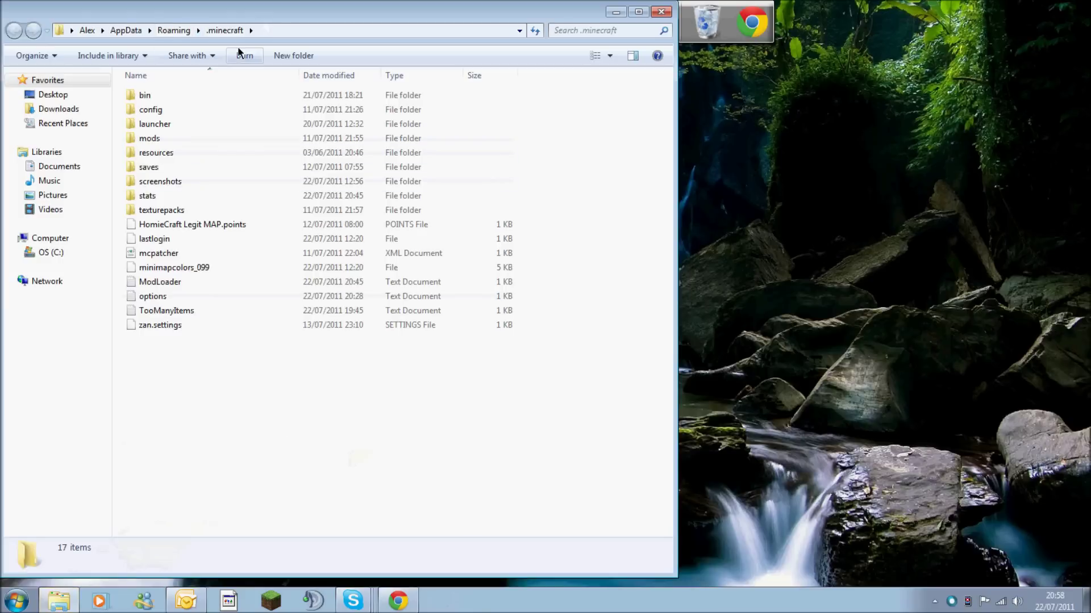
{"action": "left_click_drag", "start_coordinate": [243, 17], "coordinate": [370, 92]}
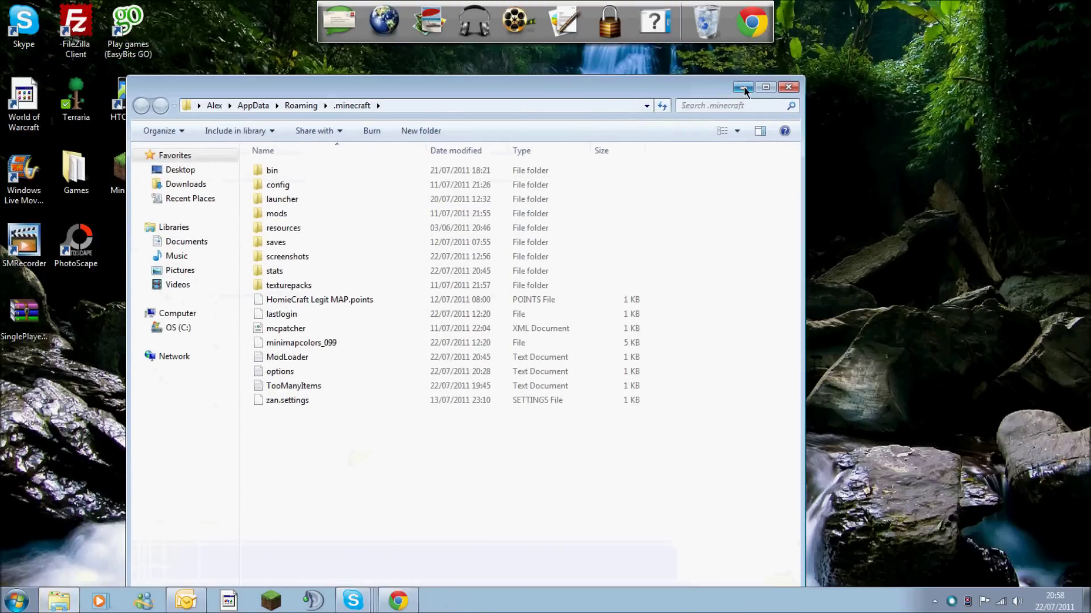
{"action": "double_click", "coordinate": [660, 94]}
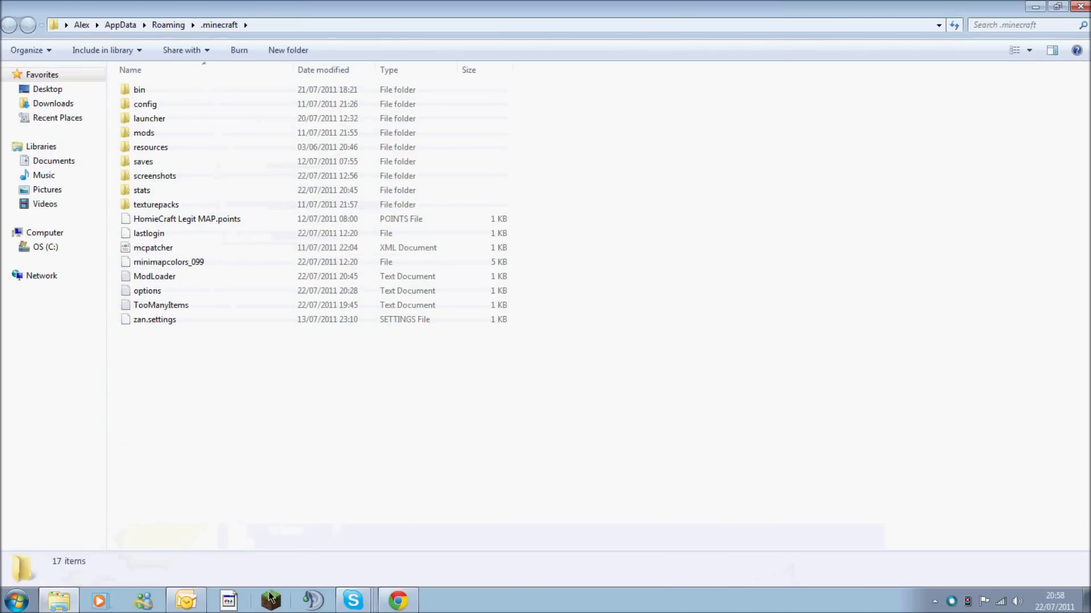
Step: Delete the bin and mods folders from the .minecraft folder
{"action": "left_click", "coordinate": [138, 86]}
{"action": "key", "text": "Delete"}
{"action": "key", "text": "Return"}
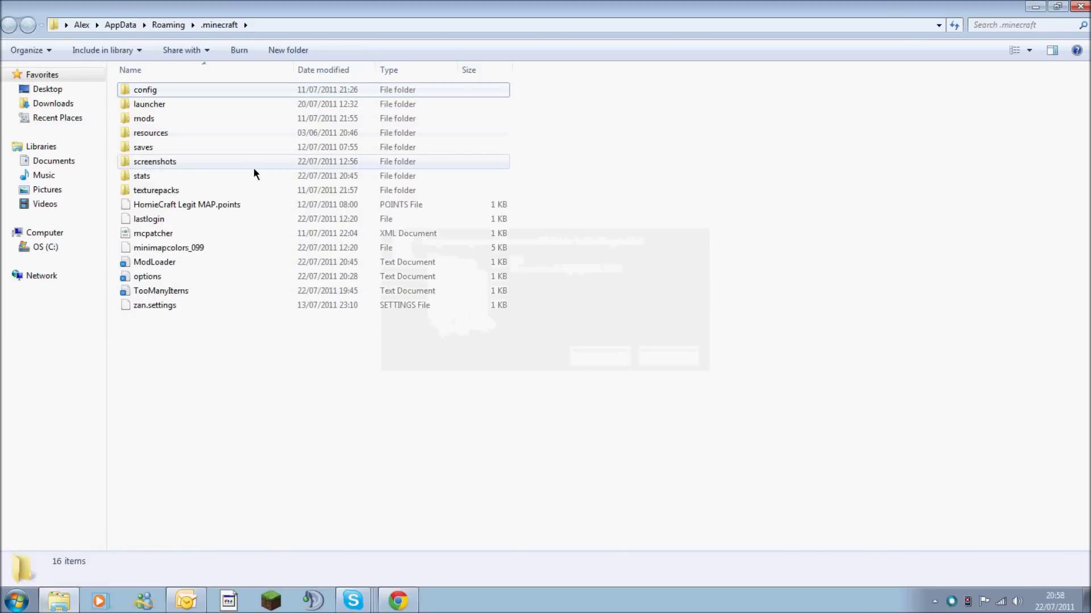
{"action": "left_click", "coordinate": [180, 115]}
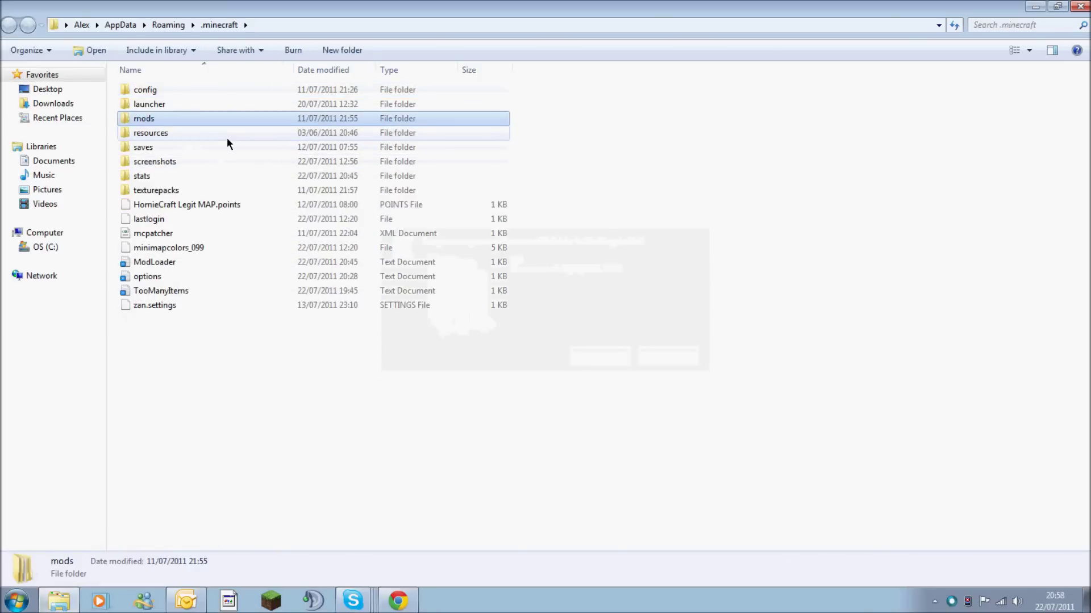
{"action": "key", "text": "Delete"}
{"action": "key", "text": "Return"}
Step: Delete the texture pack inside the texturepacks folder and return to the .minecraft folder
{"action": "left_click", "coordinate": [212, 175]}
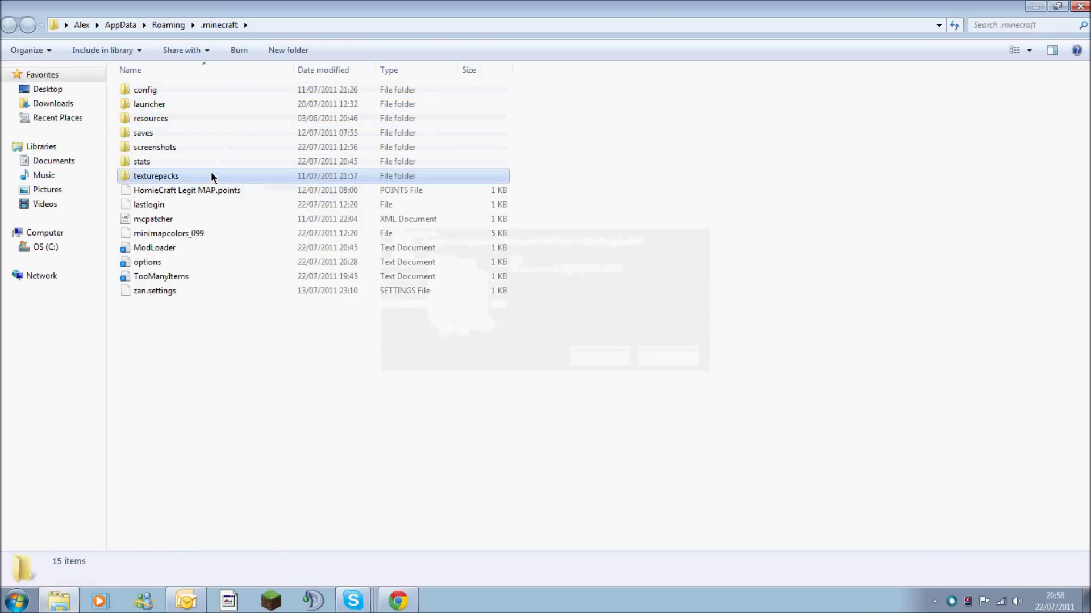
{"action": "double_click", "coordinate": [171, 164]}
{"action": "left_click", "coordinate": [10, 25]}
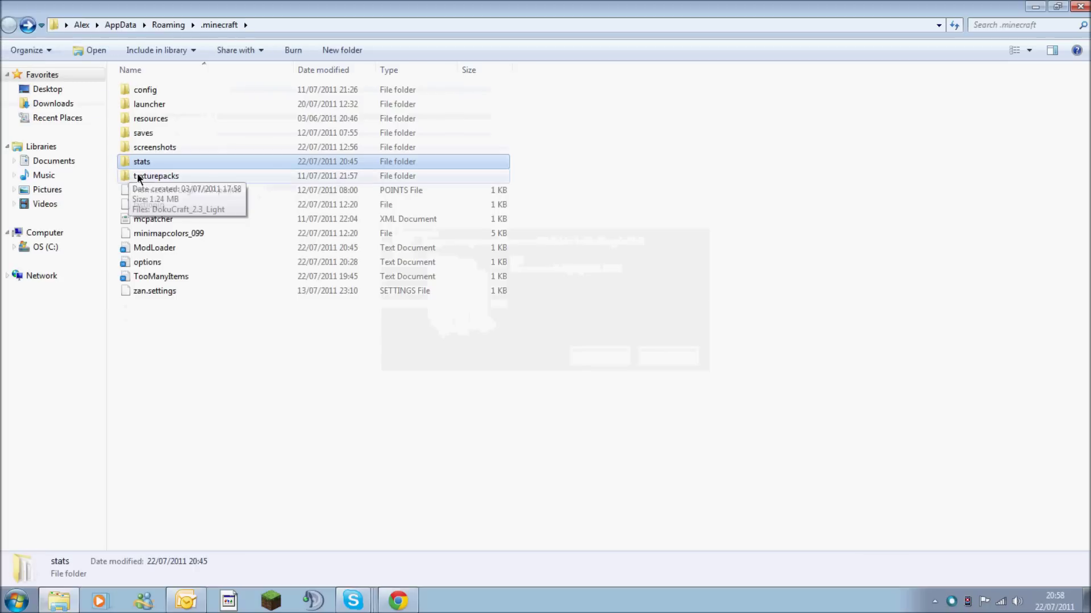
{"action": "double_click", "coordinate": [138, 178]}
{"action": "left_click", "coordinate": [164, 131]}
{"action": "key", "text": "Delete"}
{"action": "key", "text": "Return"}
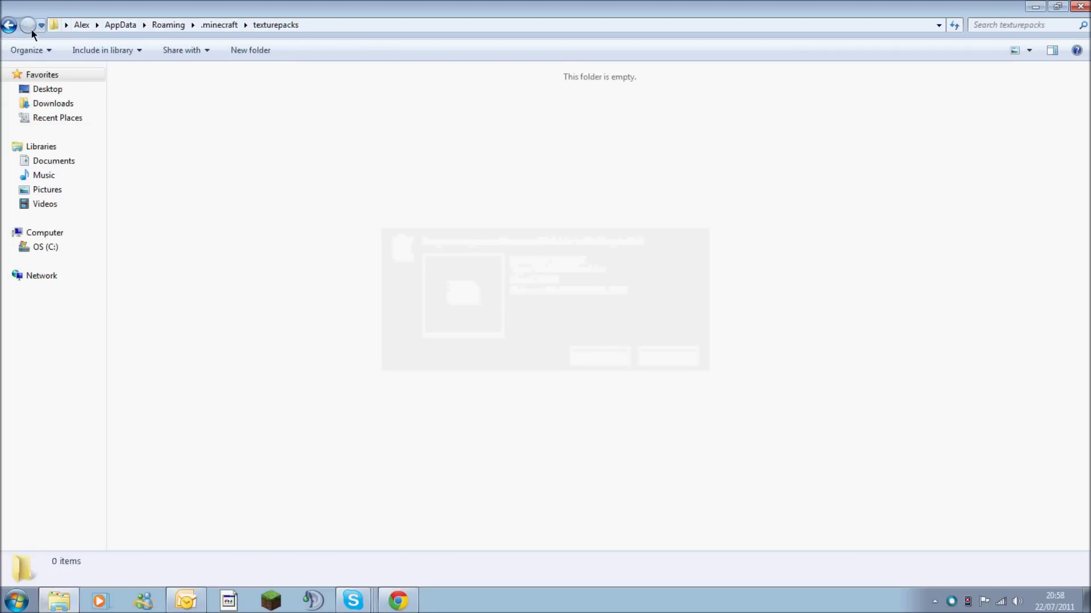
{"action": "key", "text": "BackSpace"}
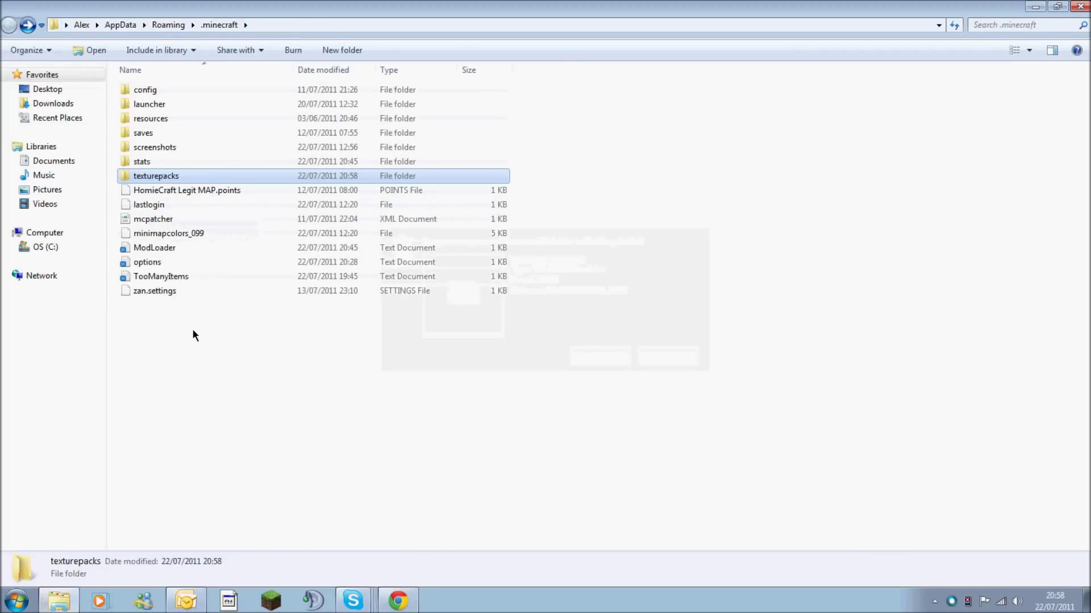
Step: Delete all the loose files and the launcher folder from the .minecraft folder
{"action": "left_click_drag", "start_coordinate": [192, 318], "coordinate": [196, 192]}
{"action": "key", "text": "Delete"}
{"action": "key", "text": "Return"}
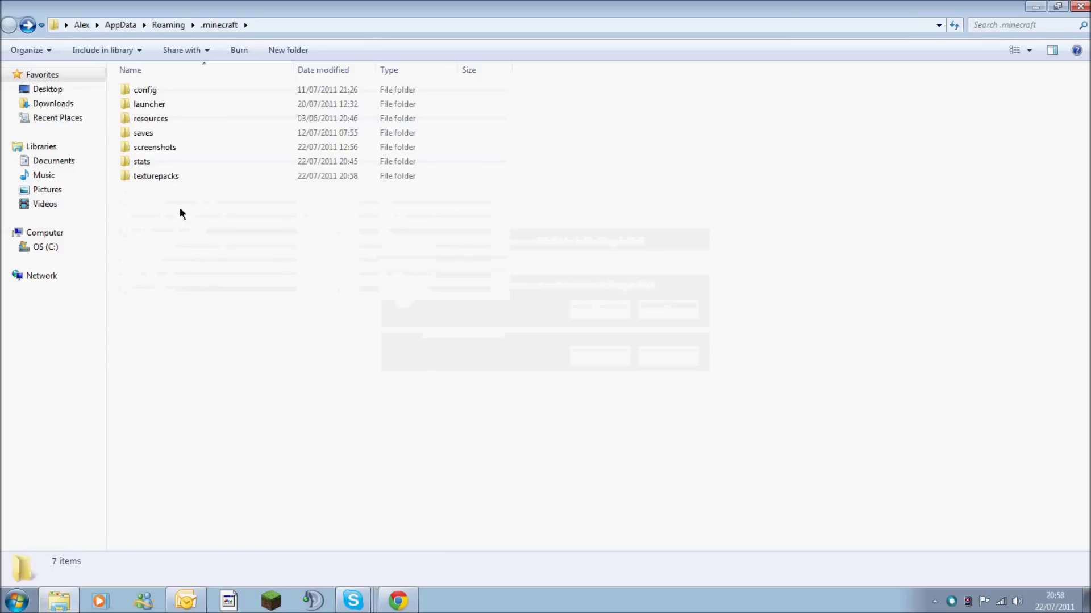
{"action": "left_click", "coordinate": [164, 105]}
{"action": "key", "text": "Delete"}
{"action": "key", "text": "Return"}
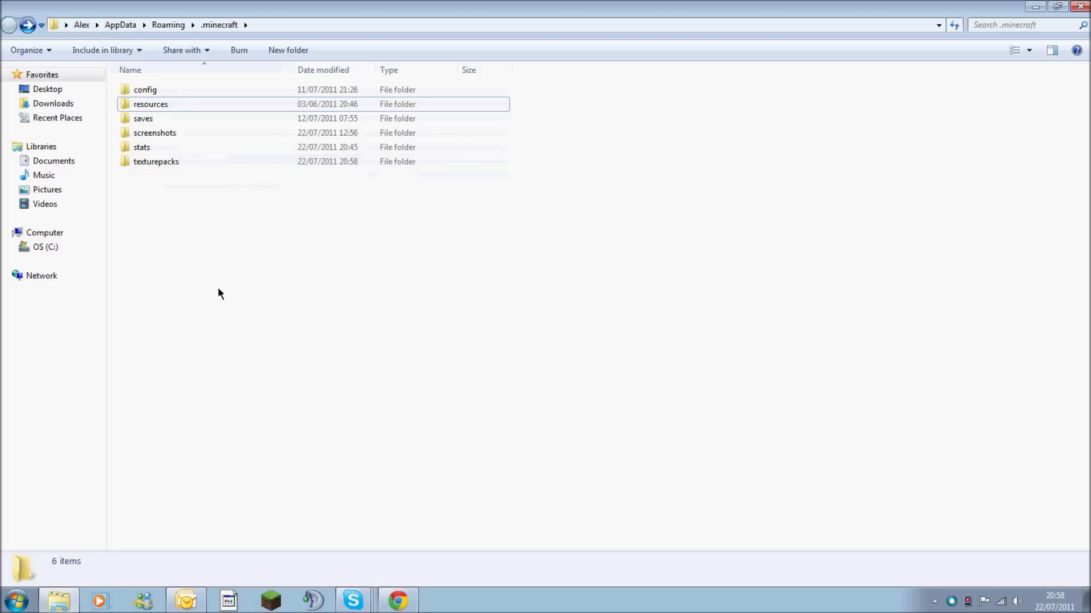
Step: Log in through the Minecraft launcher to download fresh game files, and close the game at its title screen
{"action": "left_click", "coordinate": [1032, 6]}
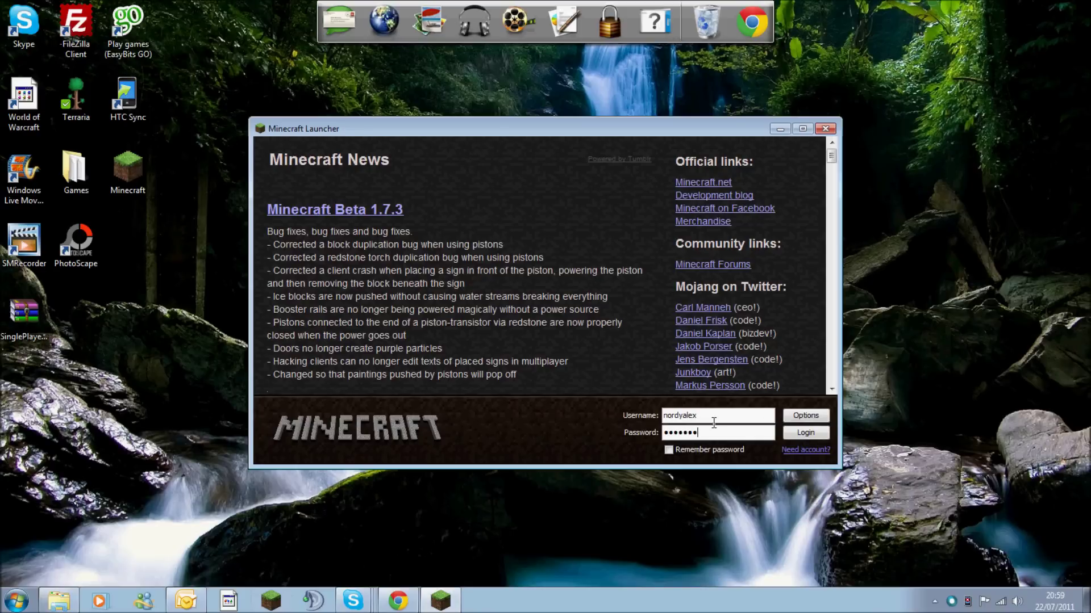
{"action": "left_click", "coordinate": [796, 437]}
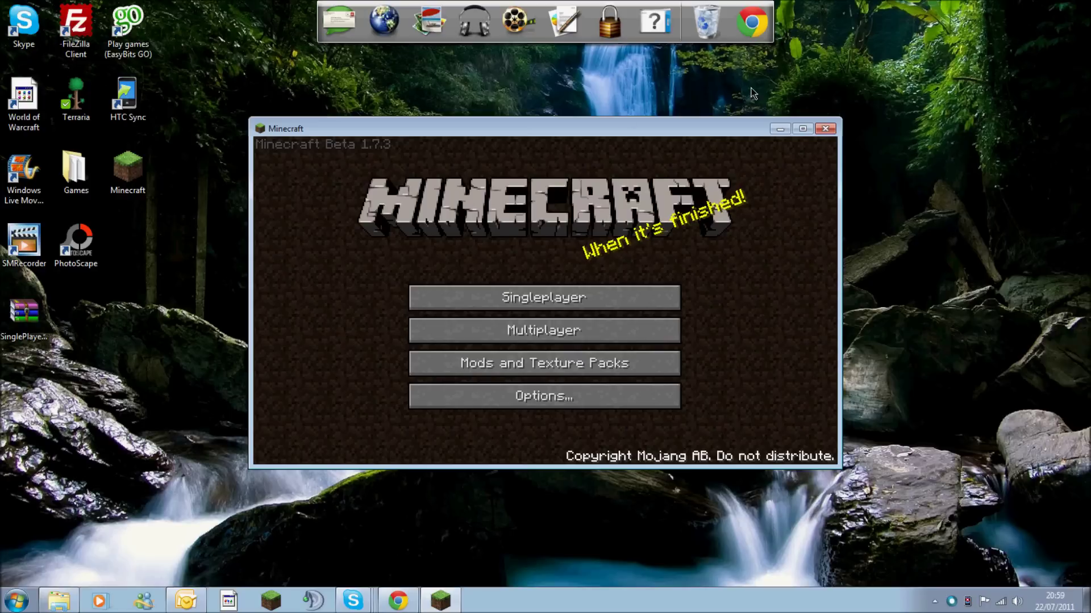
{"action": "left_click", "coordinate": [824, 128]}
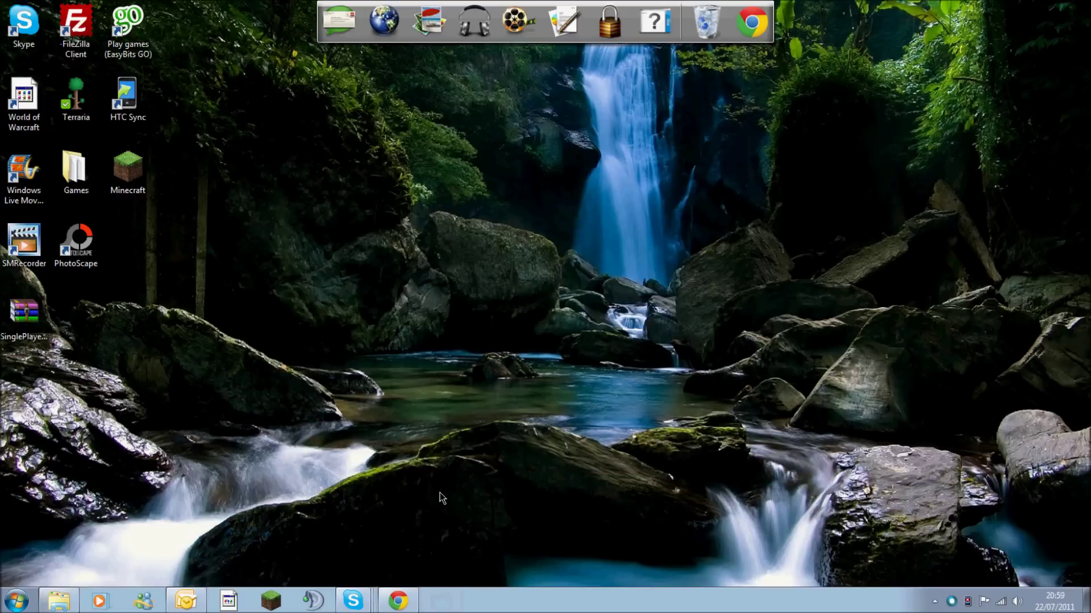
Step: Reopen the Minecraft launcher to view the force update setting in its options, and close the launcher
{"action": "left_click", "coordinate": [284, 601]}
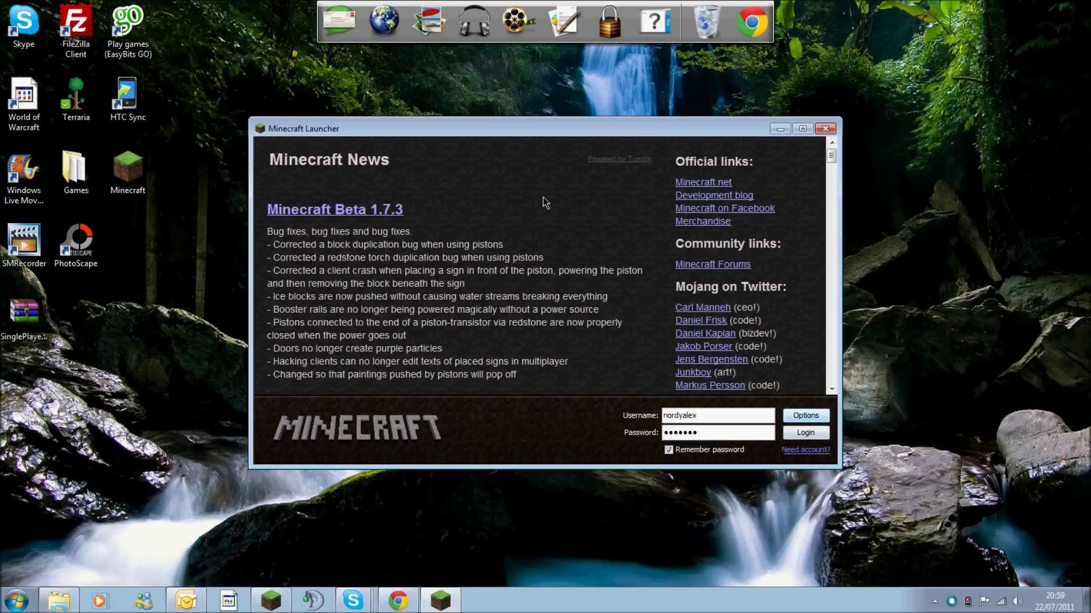
{"action": "left_click", "coordinate": [806, 417]}
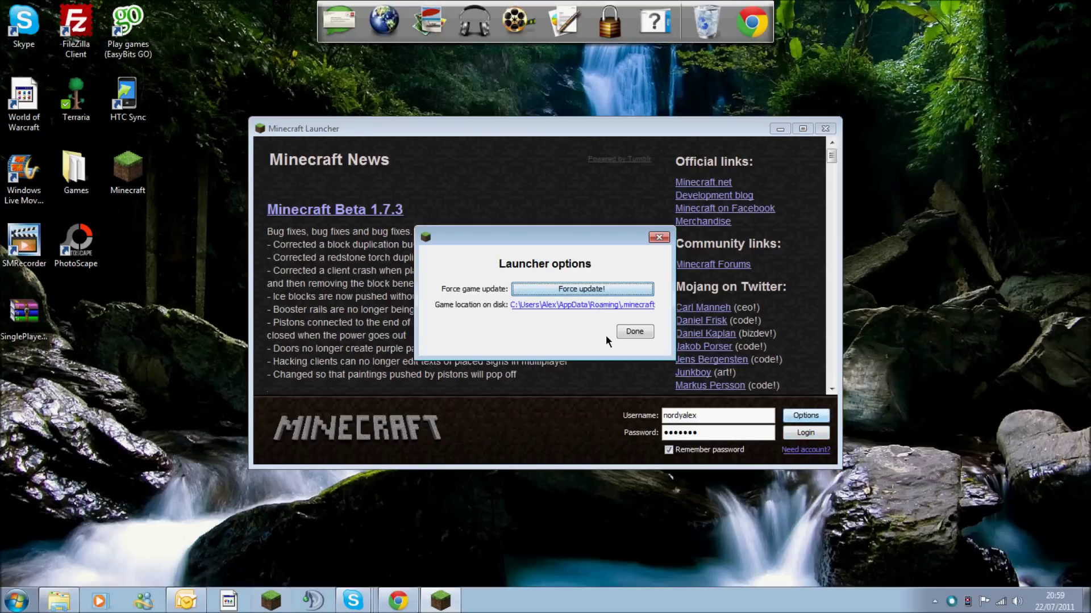
{"action": "left_click", "coordinate": [633, 333]}
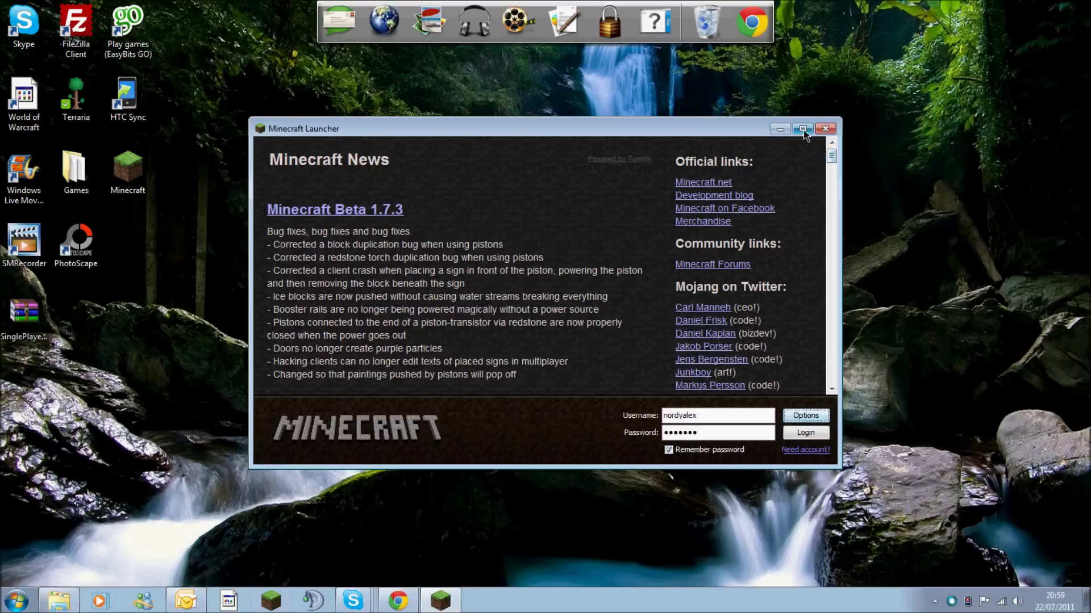
{"action": "left_click", "coordinate": [824, 129]}
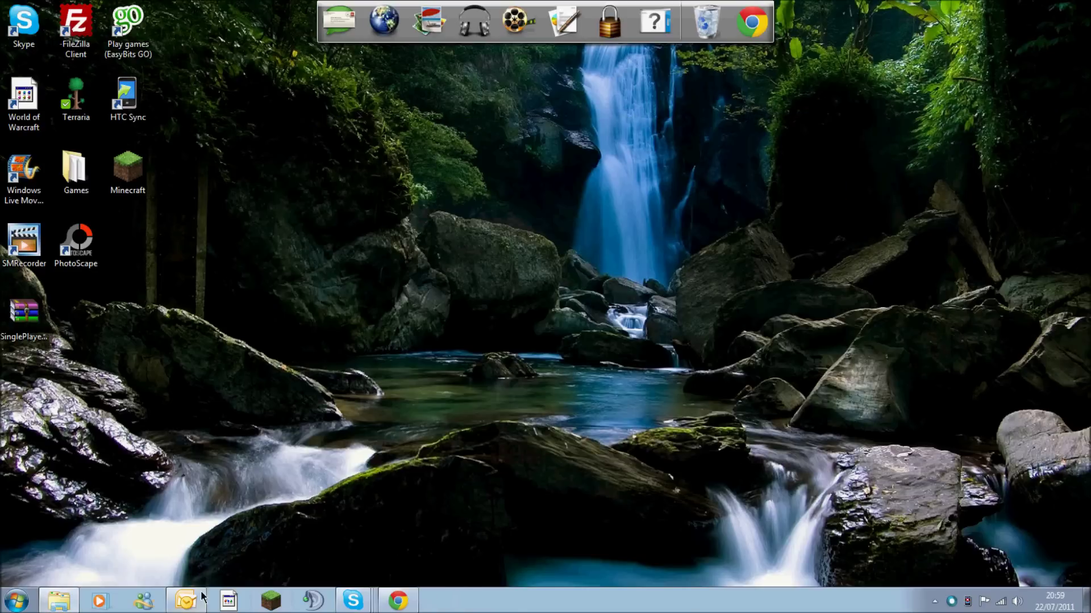
Step: Open the minecraft archive from the bin folder inside .minecraft with WinRAR
{"action": "left_click", "coordinate": [74, 597]}
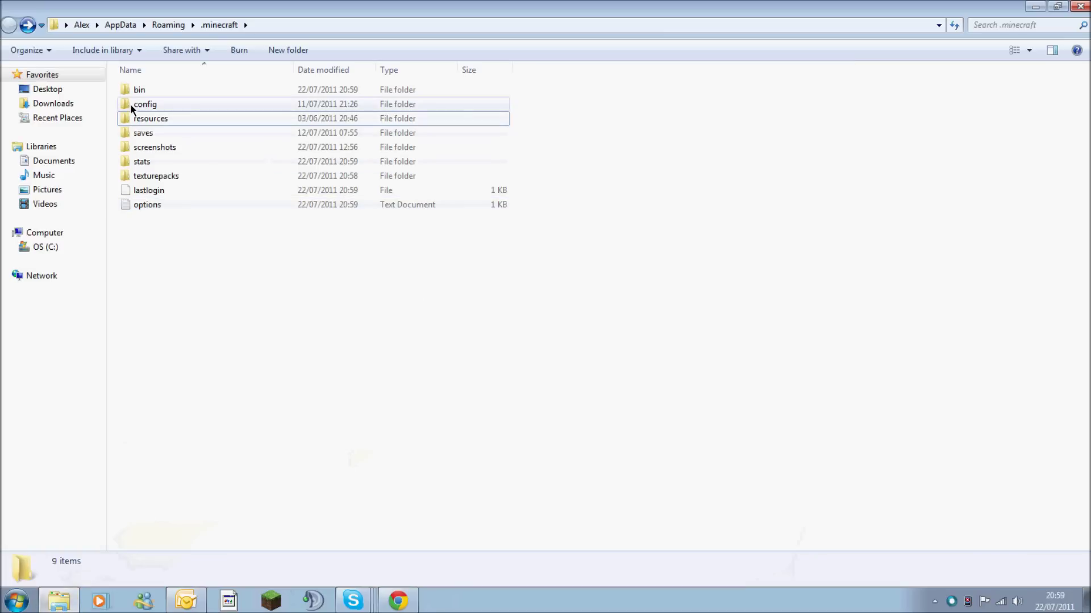
{"action": "double_click", "coordinate": [153, 90]}
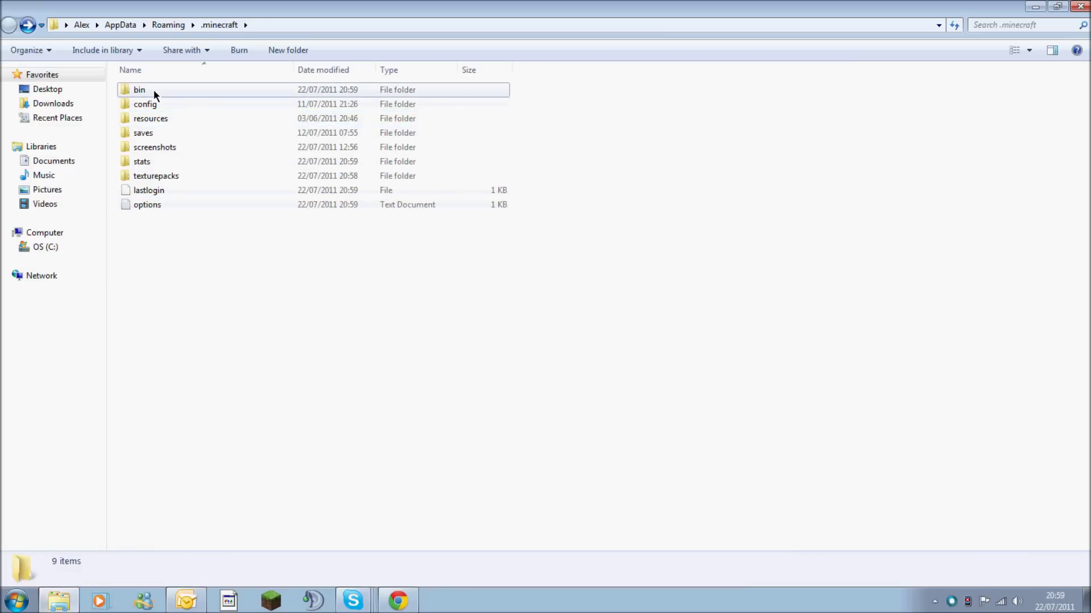
{"action": "left_click", "coordinate": [162, 164]}
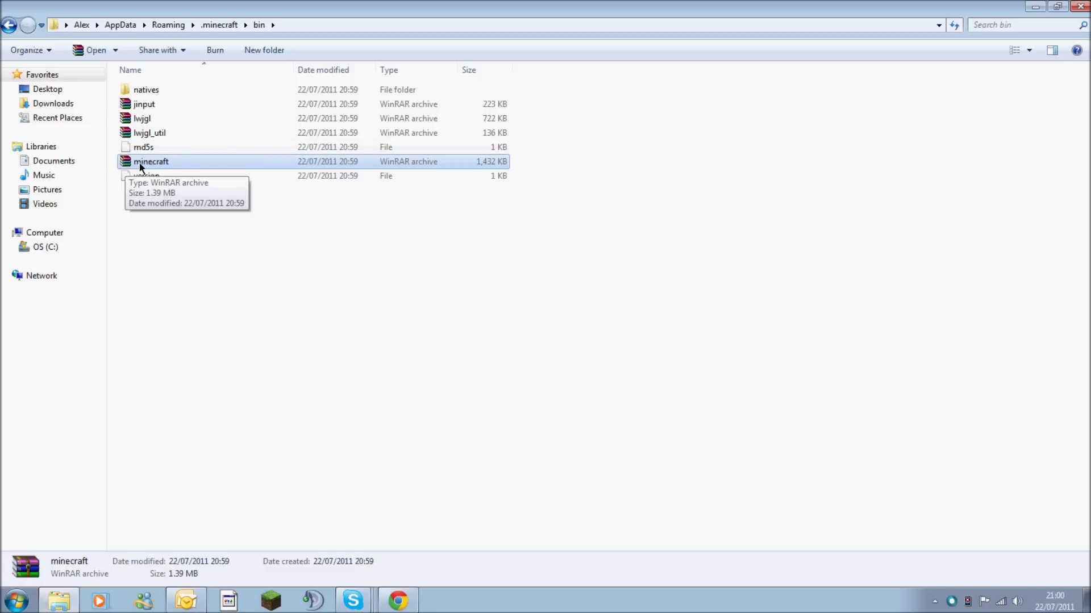
{"action": "left_click", "coordinate": [166, 199]}
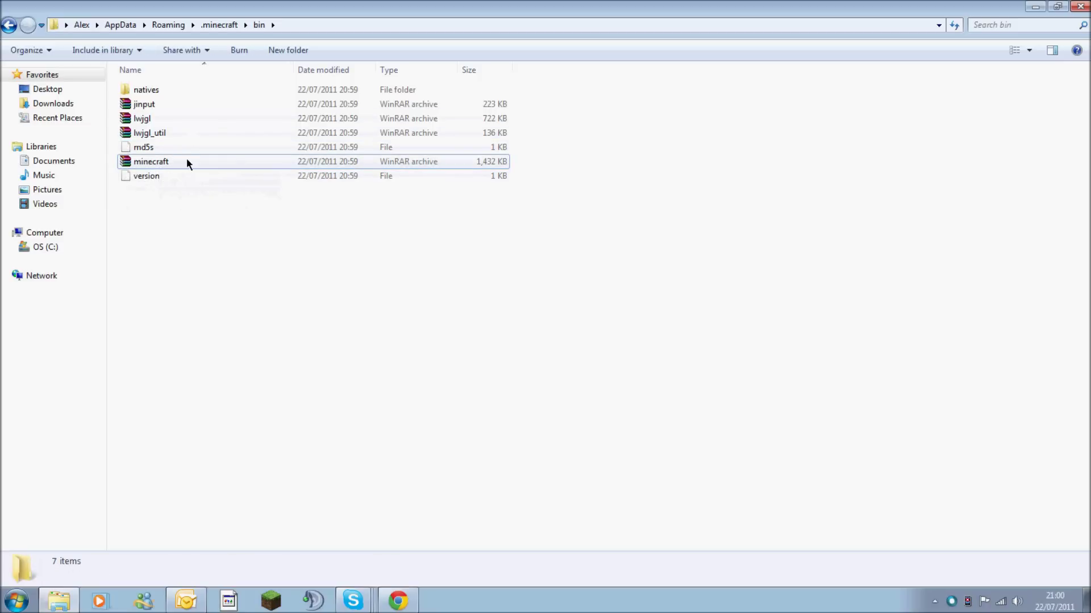
{"action": "right_click", "coordinate": [173, 166]}
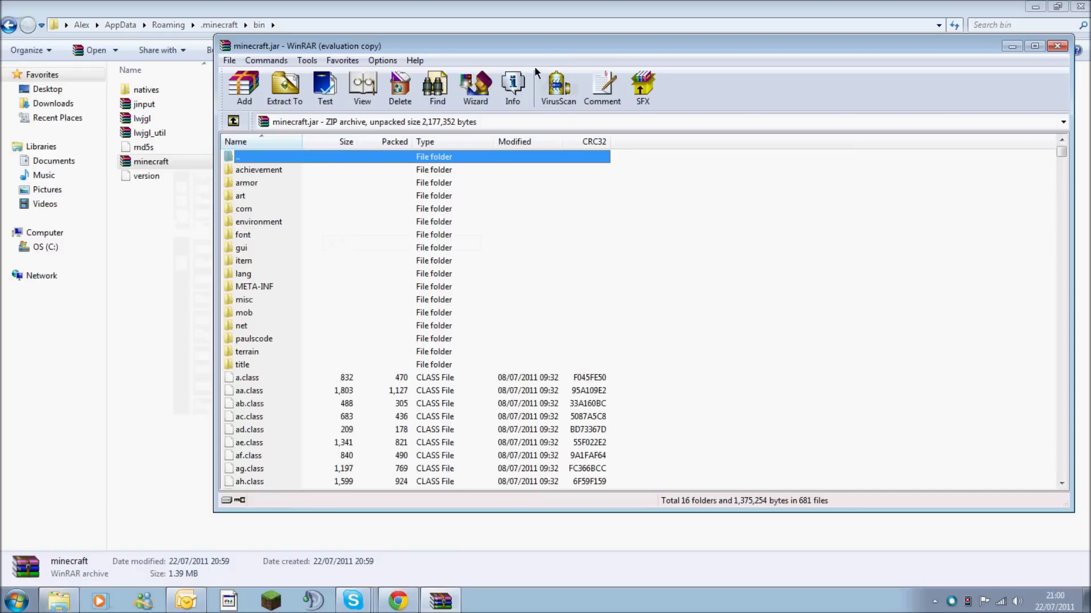
{"action": "left_click", "coordinate": [720, 282]}
Step: Snap the minecraft.jar archive window to one half of the screen and minimise the bin folder window
{"action": "left_click_drag", "start_coordinate": [650, 46], "coordinate": [1090, 184]}
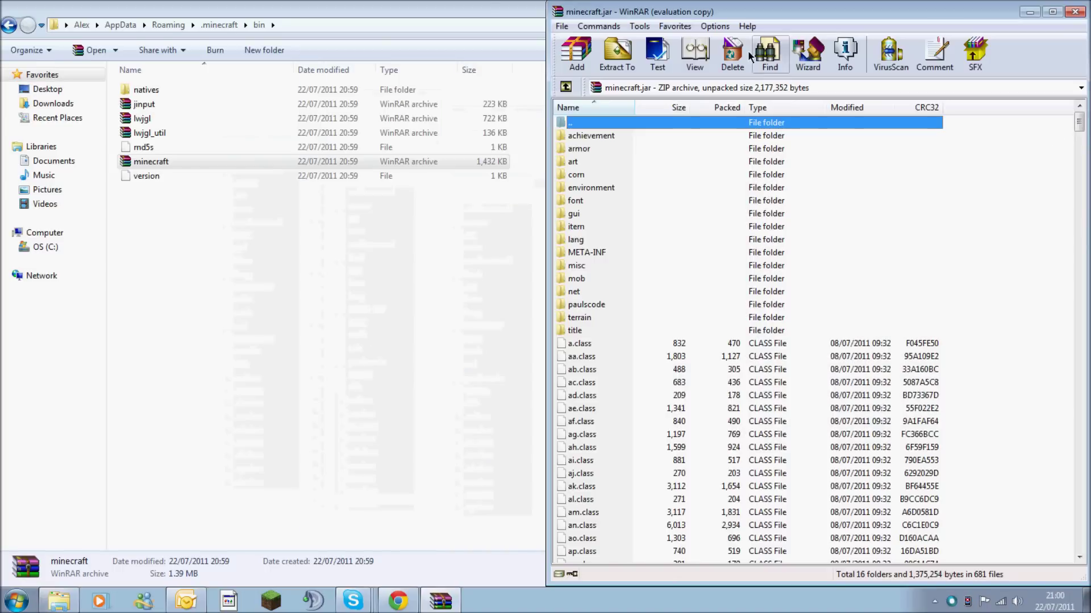
{"action": "left_click", "coordinate": [437, 12]}
{"action": "left_click", "coordinate": [1035, 7]}
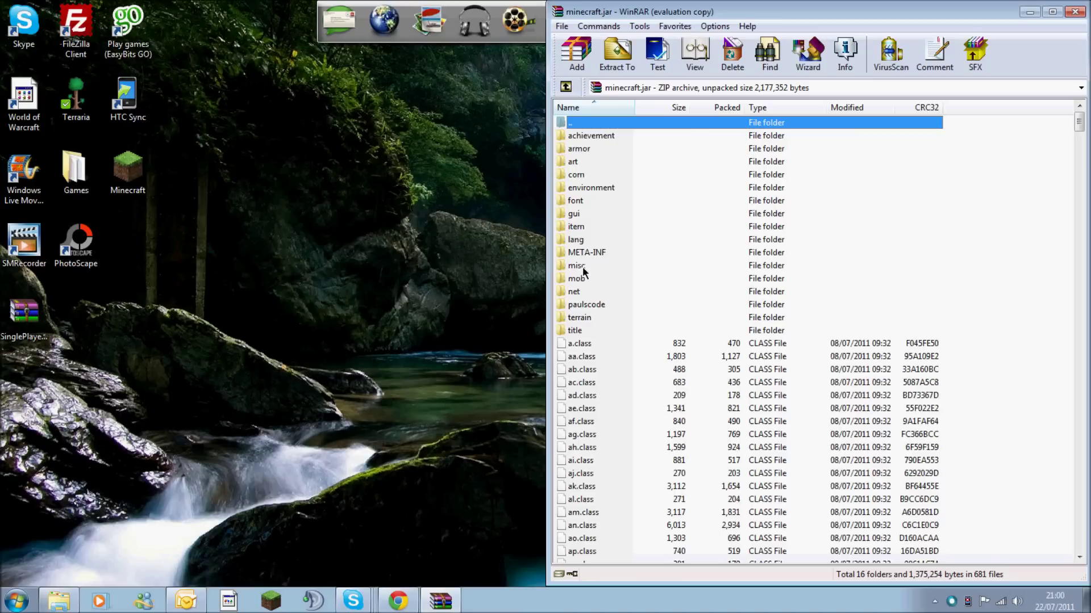
{"action": "left_click", "coordinate": [537, 247]}
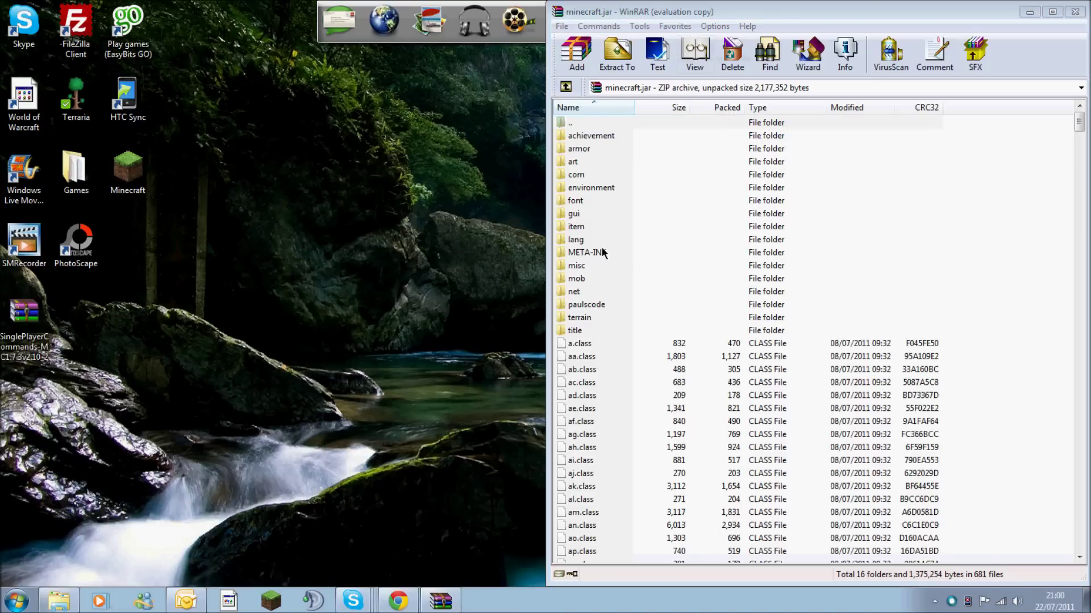
Step: Delete the META-INF folder from the minecraft.jar archive
{"action": "left_click", "coordinate": [597, 252]}
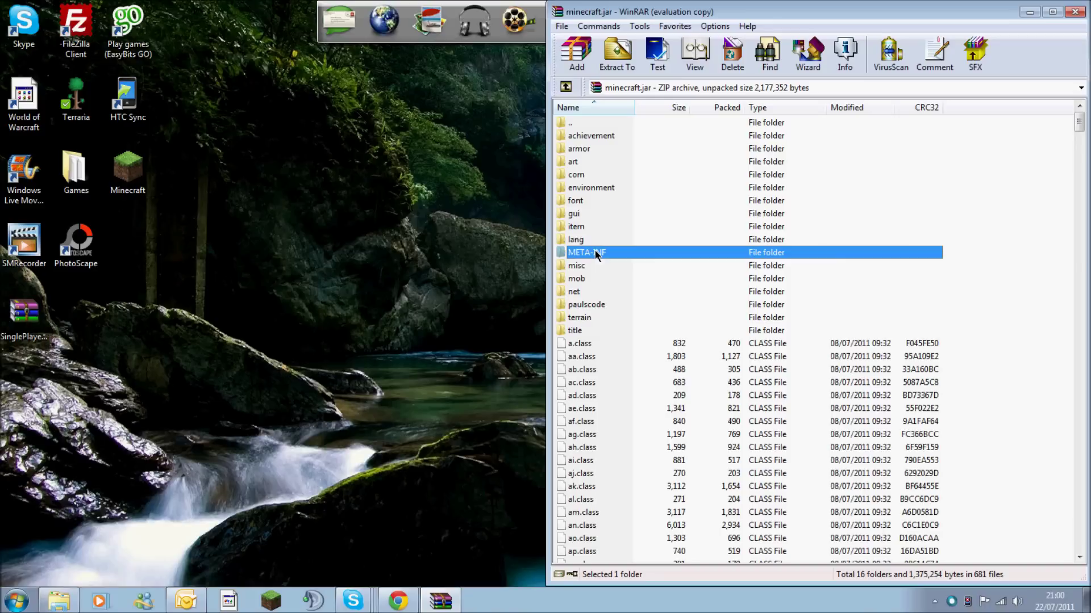
{"action": "key", "text": "Delete"}
{"action": "key", "text": "Return"}
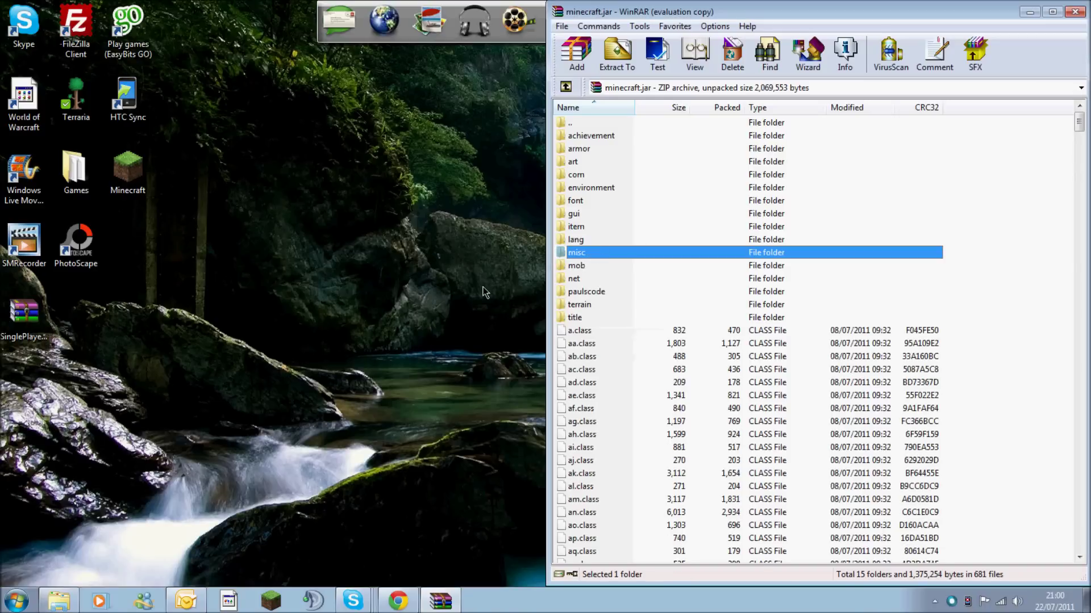
Step: Switch to Chrome to view the Single Player Commands forum download page, and minimise the browser
{"action": "left_click", "coordinate": [476, 284]}
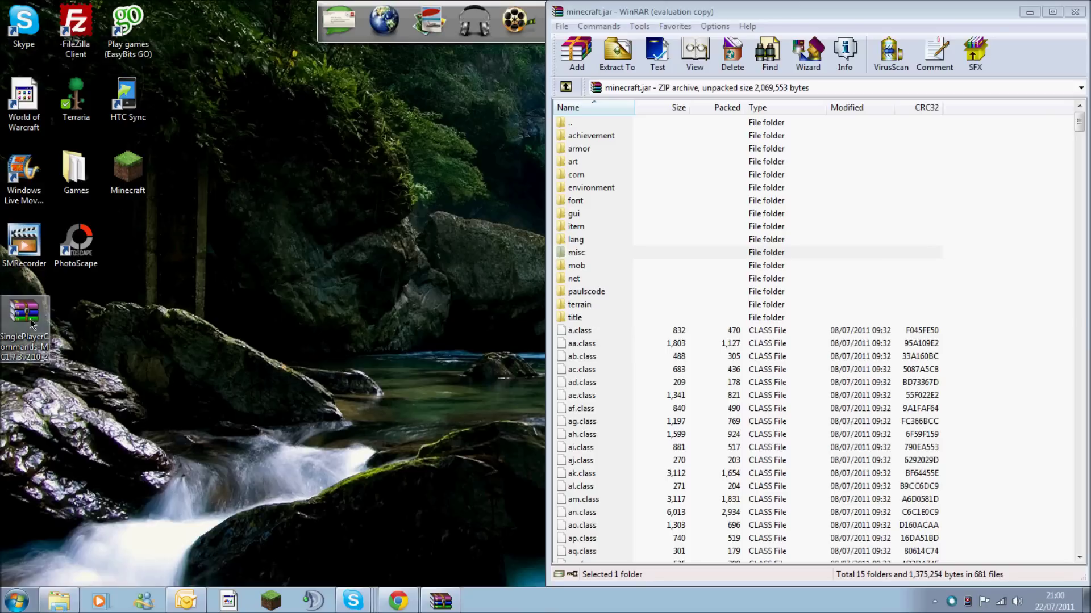
{"action": "left_click", "coordinate": [398, 601]}
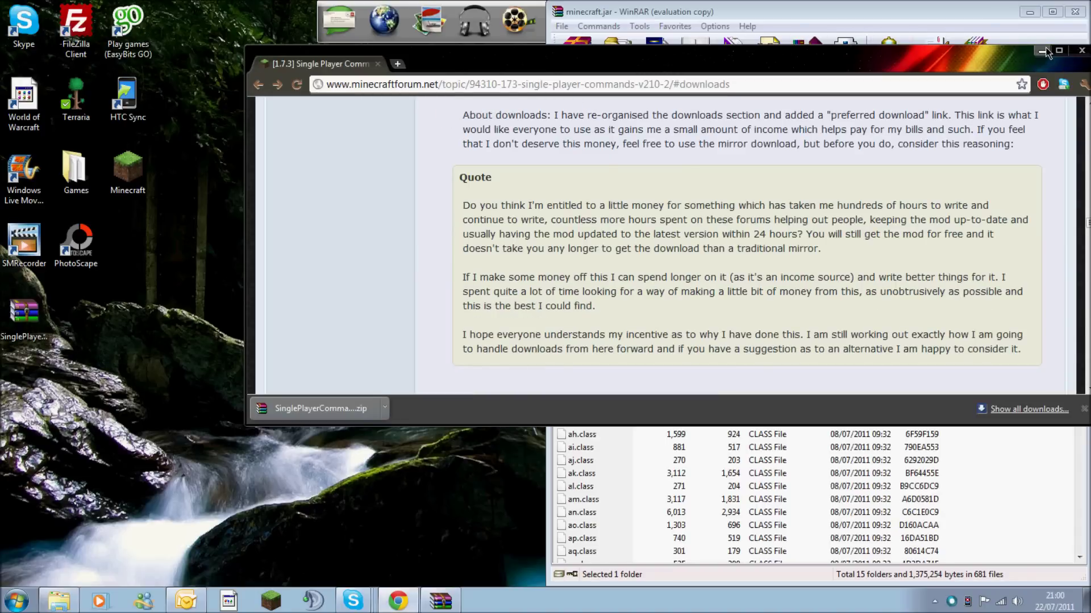
{"action": "left_click", "coordinate": [1041, 52]}
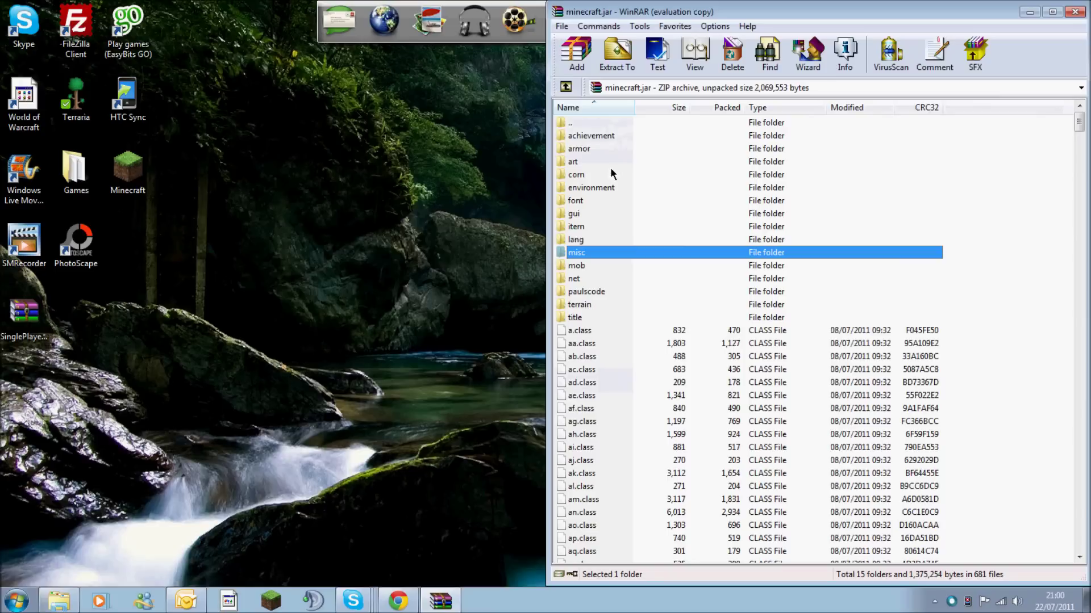
Step: Open the SinglePlayerCommands archive from the desktop in WinRAR and place it side by side with the minecraft.jar archive
{"action": "double_click", "coordinate": [24, 316]}
{"action": "left_click_drag", "start_coordinate": [307, 12], "coordinate": [3, 227]}
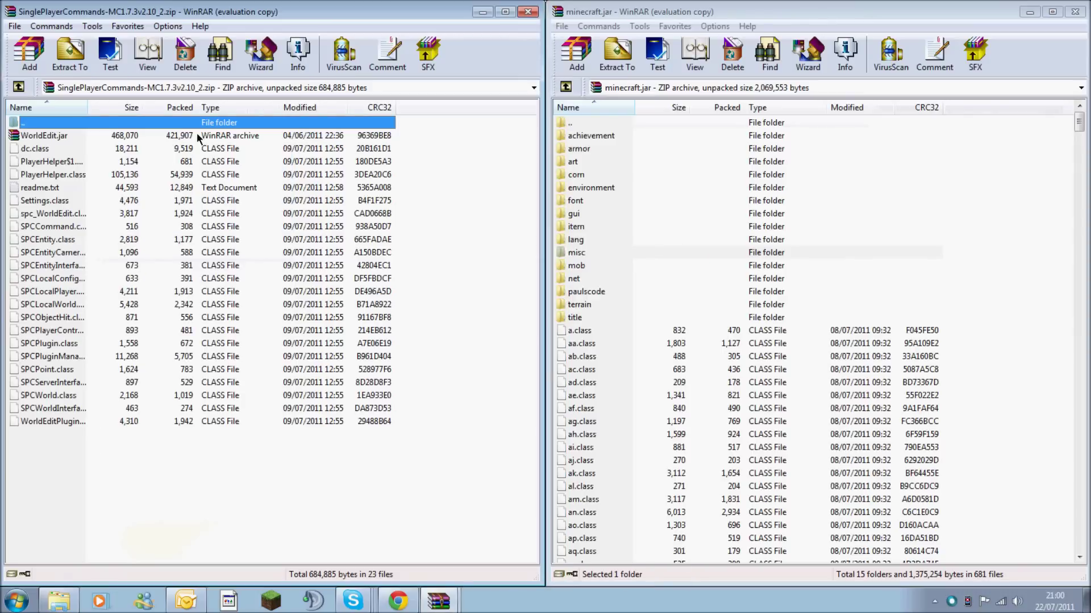
{"action": "left_click", "coordinate": [367, 305]}
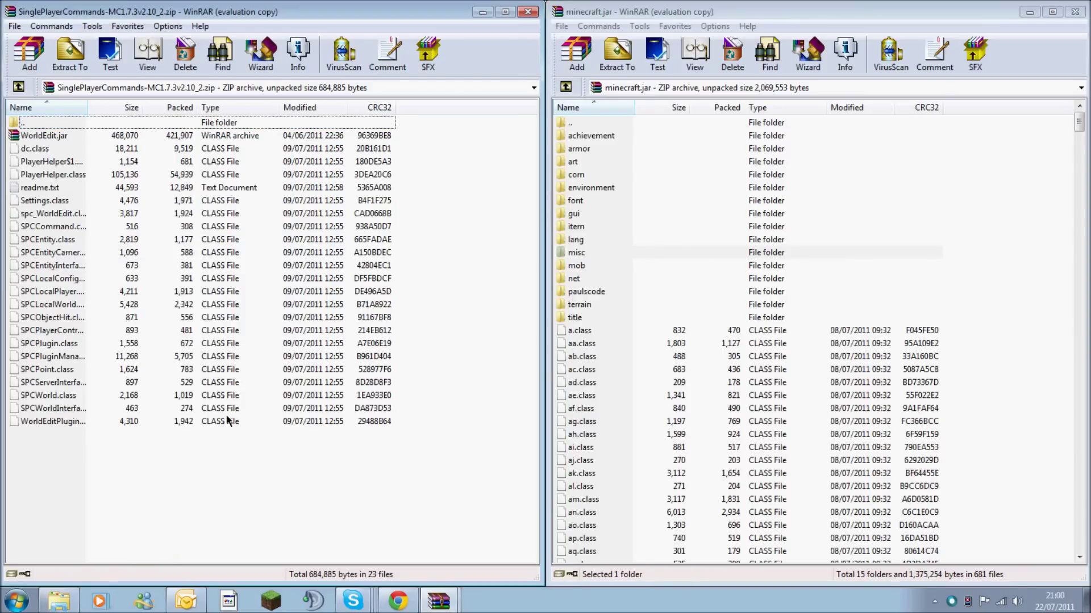
Step: Add all class files from the SinglePlayerCommands archive to minecraft.jar, leaving out WorldEdit.jar and readme.txt
{"action": "left_click_drag", "start_coordinate": [226, 430], "coordinate": [224, 414]}
{"action": "left_click", "coordinate": [235, 395], "text": "ctrl"}
{"action": "left_click", "coordinate": [240, 369], "text": "ctrl"}
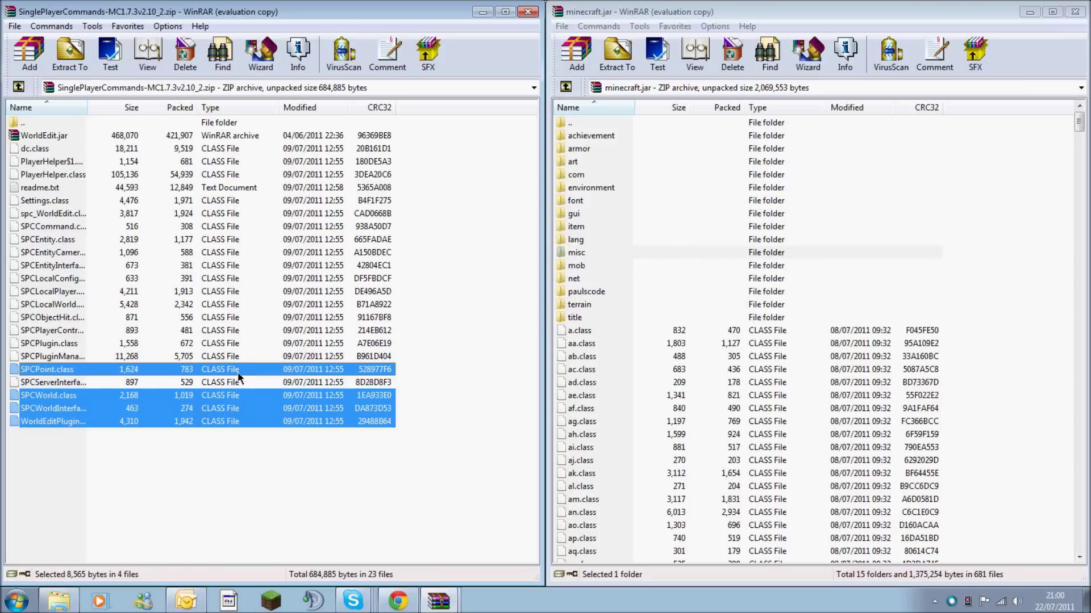
{"action": "left_click", "coordinate": [238, 382], "text": "ctrl"}
{"action": "left_click", "coordinate": [235, 356], "text": "ctrl"}
{"action": "left_click", "coordinate": [239, 343], "text": "ctrl"}
{"action": "left_click", "coordinate": [239, 343], "text": "ctrl"}
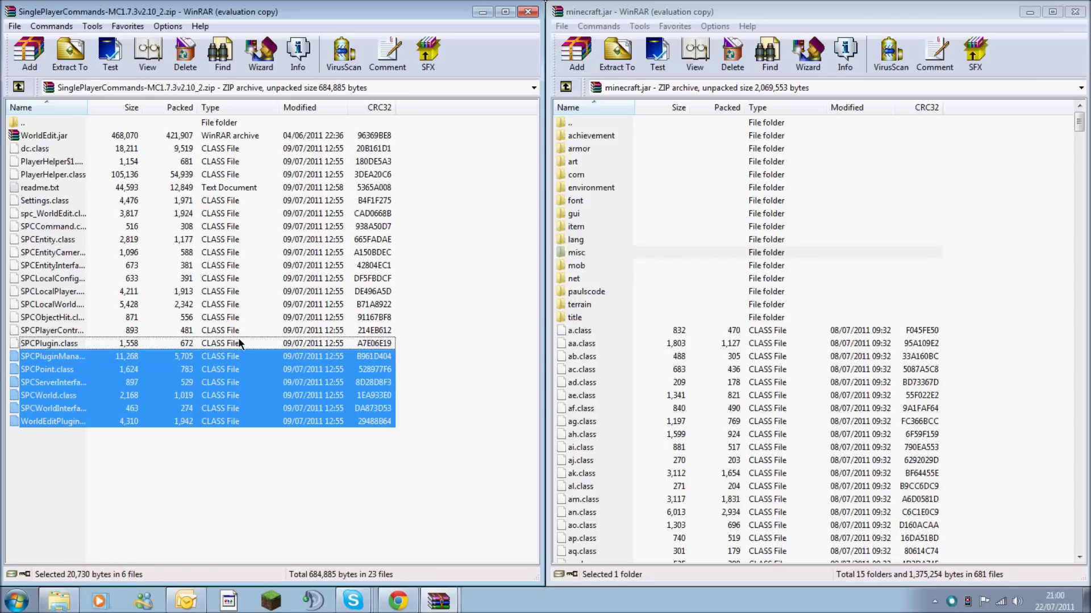
{"action": "left_click", "coordinate": [243, 330], "text": "ctrl"}
{"action": "left_click", "coordinate": [233, 343], "text": "ctrl"}
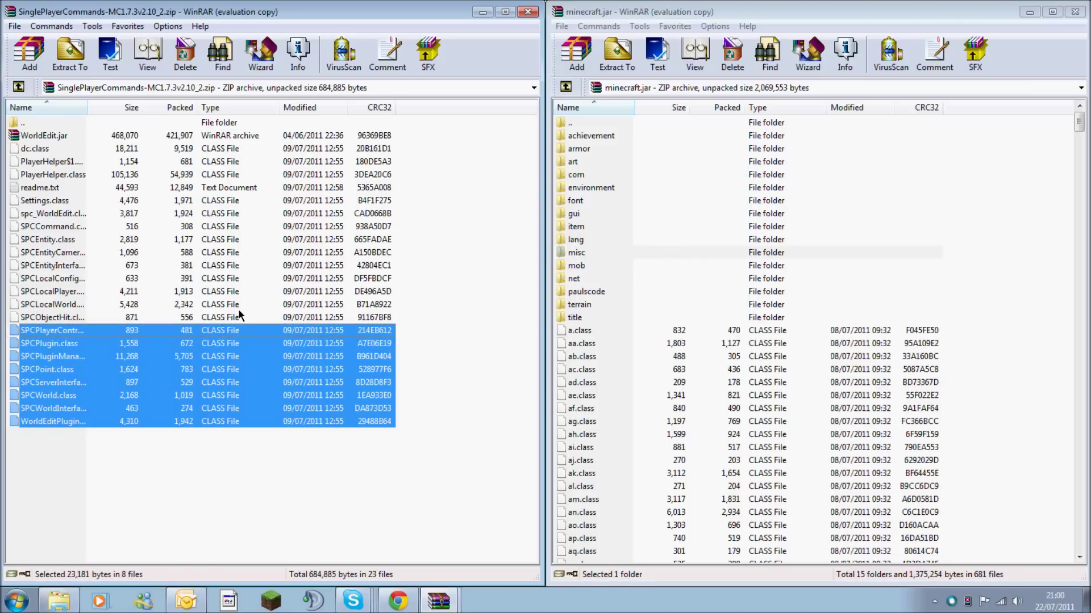
{"action": "left_click", "coordinate": [239, 305], "text": "ctrl"}
{"action": "left_click", "coordinate": [233, 317], "text": "ctrl"}
{"action": "left_click", "coordinate": [234, 291], "text": "ctrl"}
{"action": "left_click", "coordinate": [237, 278], "text": "ctrl"}
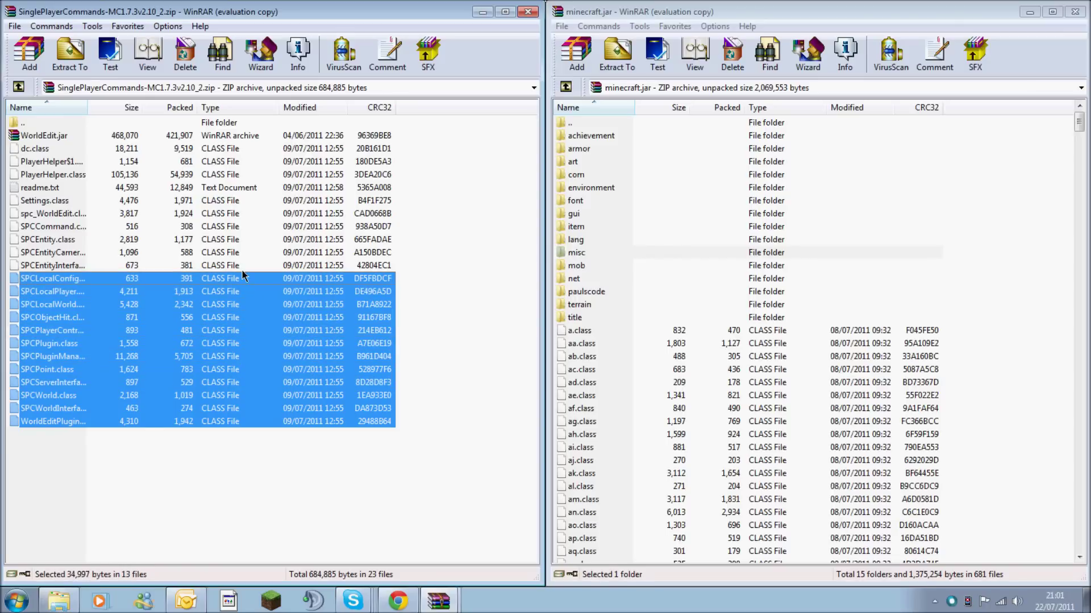
{"action": "left_click", "coordinate": [245, 265], "text": "ctrl"}
{"action": "left_click", "coordinate": [246, 253], "text": "ctrl"}
{"action": "left_click", "coordinate": [245, 239], "text": "ctrl"}
{"action": "left_click", "coordinate": [240, 226], "text": "ctrl"}
{"action": "left_click", "coordinate": [237, 213], "text": "ctrl"}
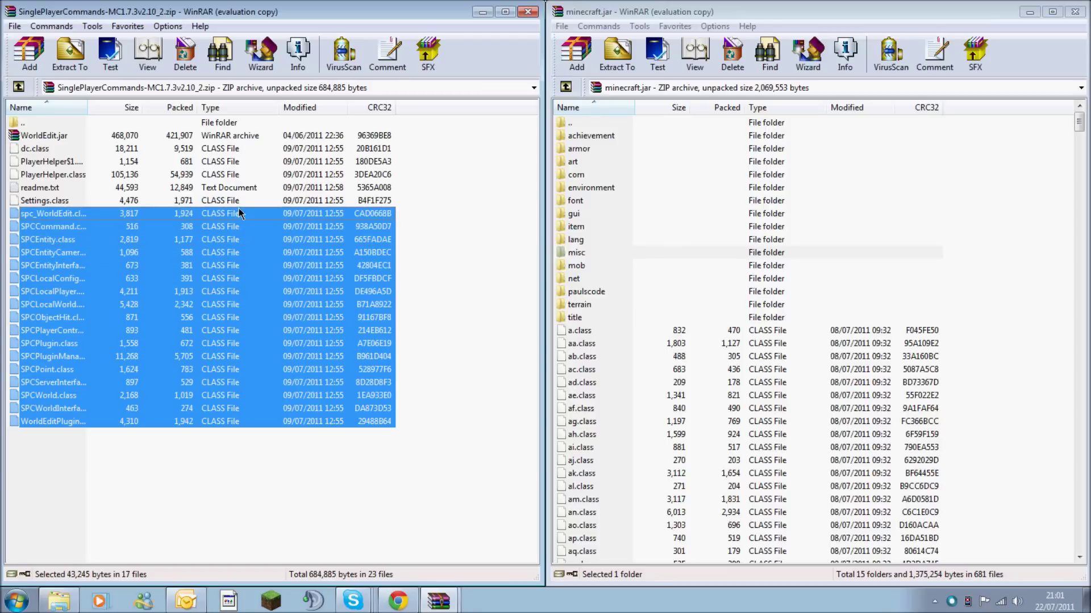
{"action": "left_click", "coordinate": [234, 213], "text": "ctrl"}
{"action": "left_click", "coordinate": [229, 214], "text": "ctrl"}
{"action": "left_click", "coordinate": [231, 201], "text": "ctrl"}
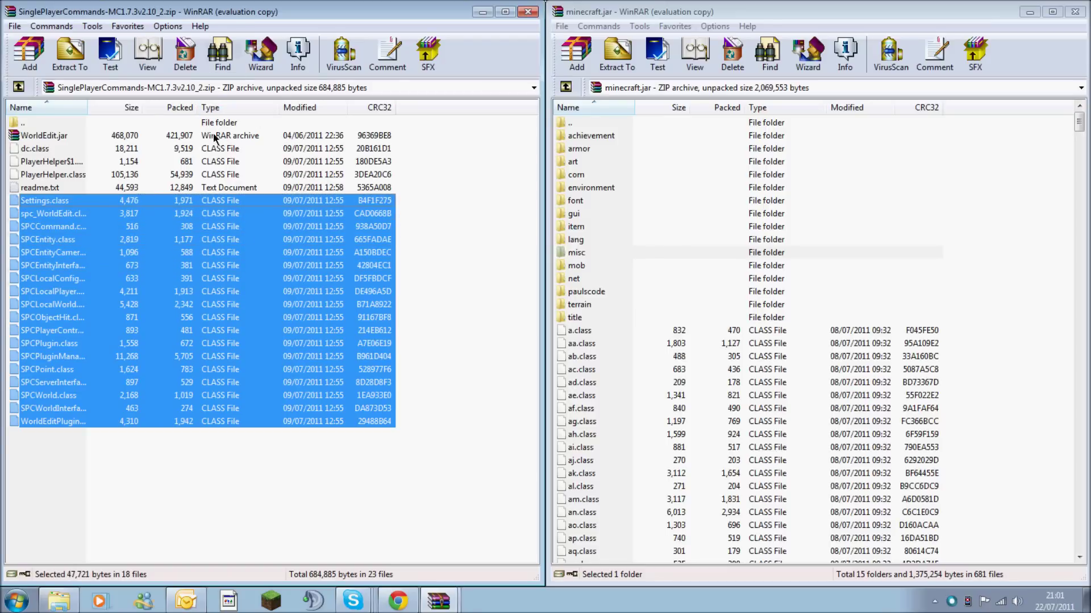
{"action": "left_click", "coordinate": [220, 175], "text": "ctrl"}
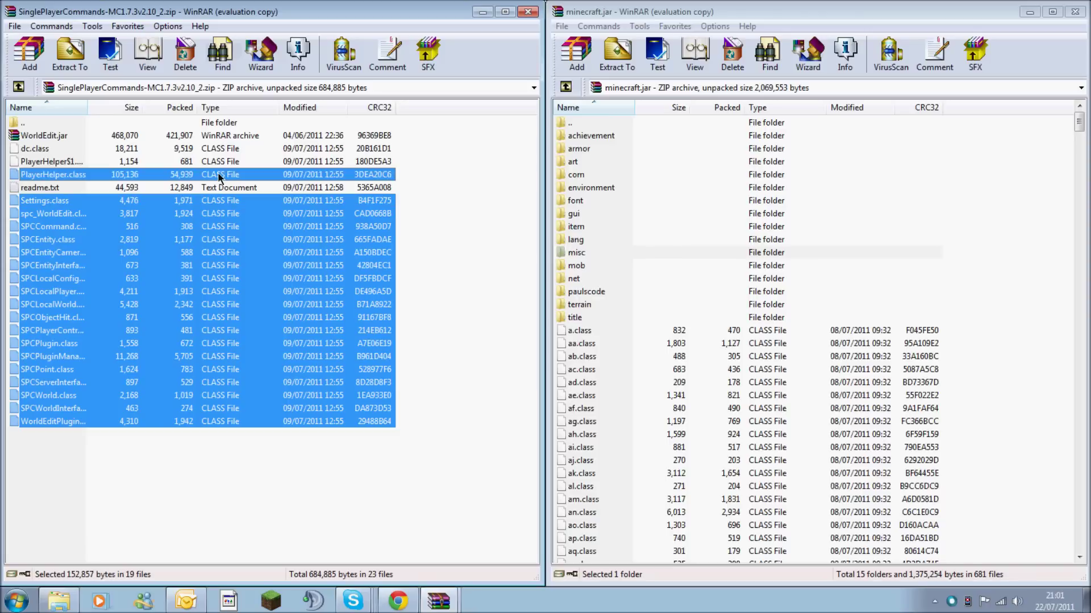
{"action": "left_click", "coordinate": [222, 162], "text": "ctrl"}
{"action": "left_click", "coordinate": [222, 149], "text": "ctrl"}
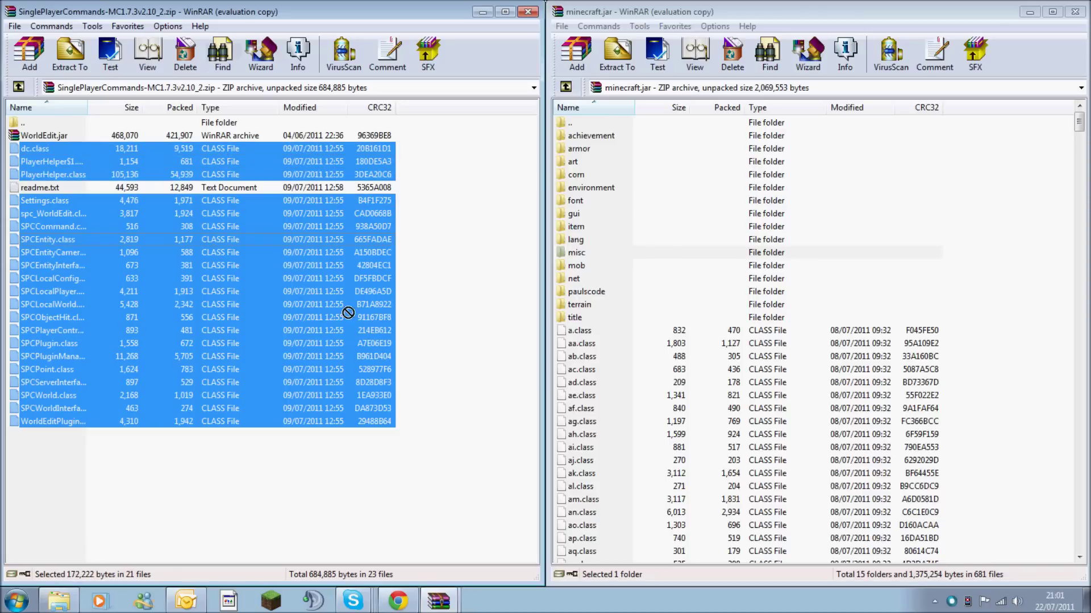
{"action": "left_click_drag", "start_coordinate": [348, 313], "coordinate": [619, 438]}
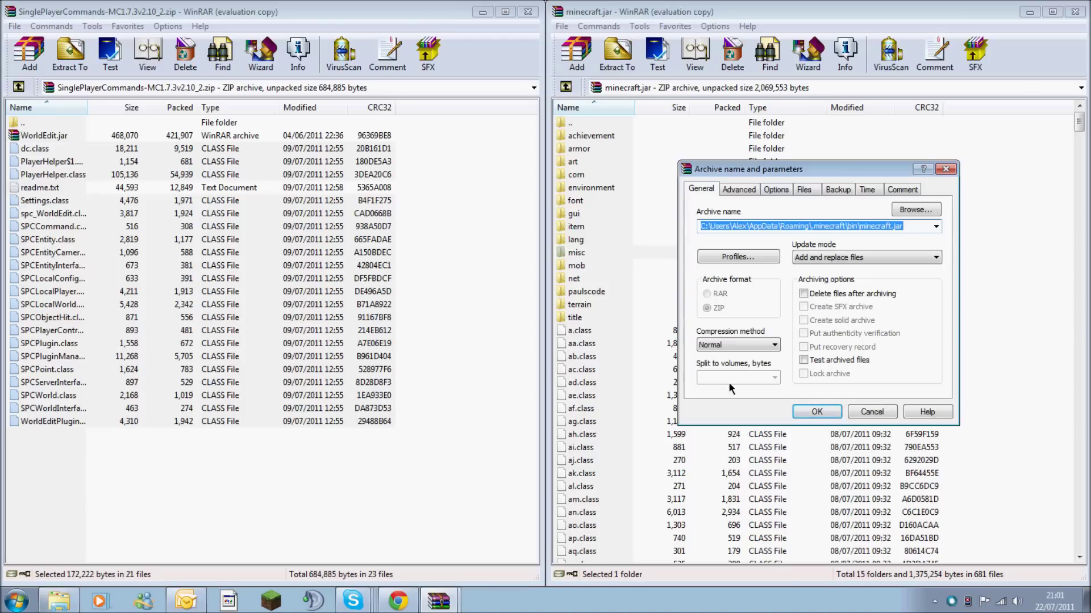
{"action": "left_click", "coordinate": [826, 411]}
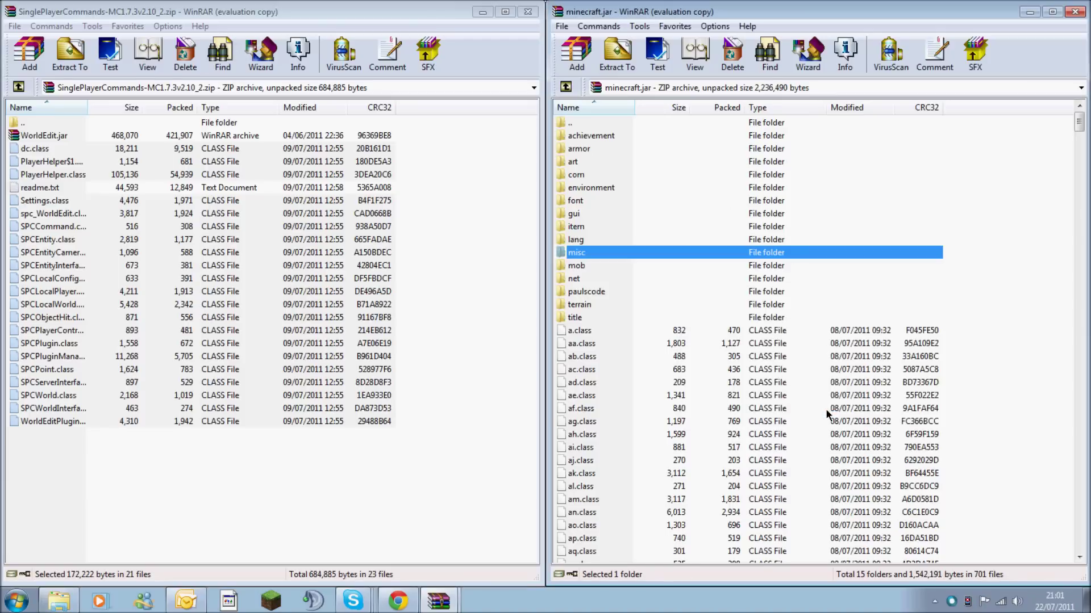
{"action": "left_click", "coordinate": [773, 409]}
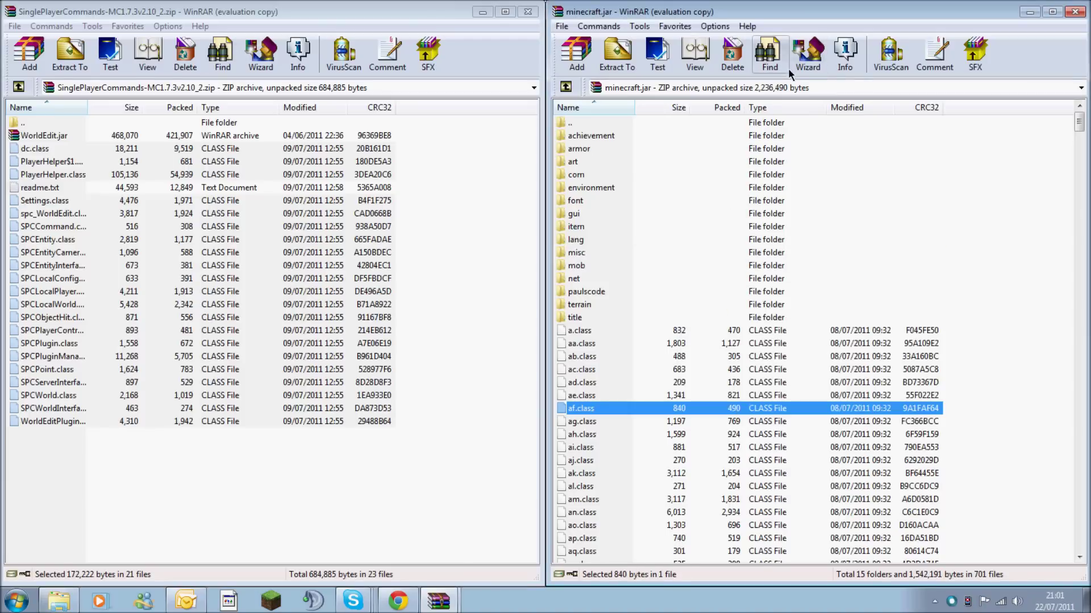
Step: Close the minecraft.jar archive and arrange the bin folder window side by side with the SinglePlayerCommands archive
{"action": "left_click", "coordinate": [1076, 13]}
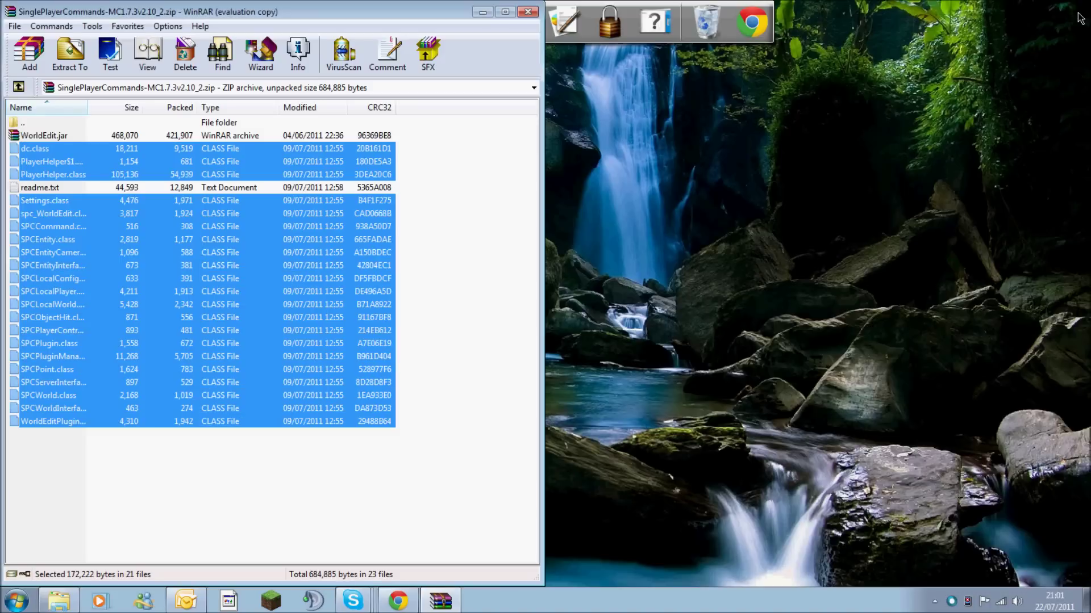
{"action": "left_click_drag", "start_coordinate": [461, 17], "coordinate": [1087, 171]}
{"action": "left_click", "coordinate": [142, 527]}
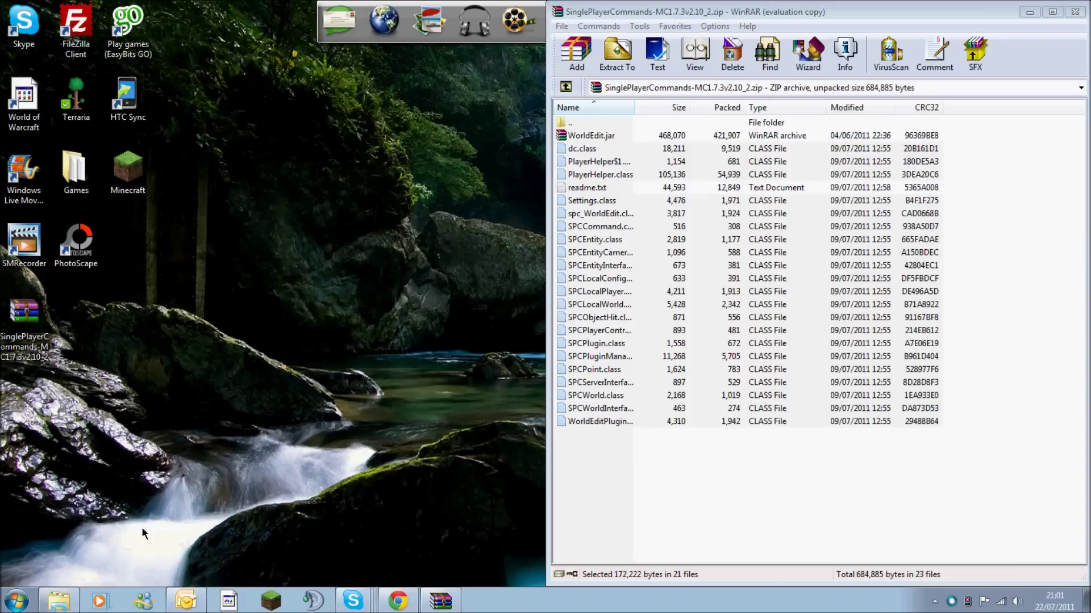
{"action": "left_click", "coordinate": [62, 603]}
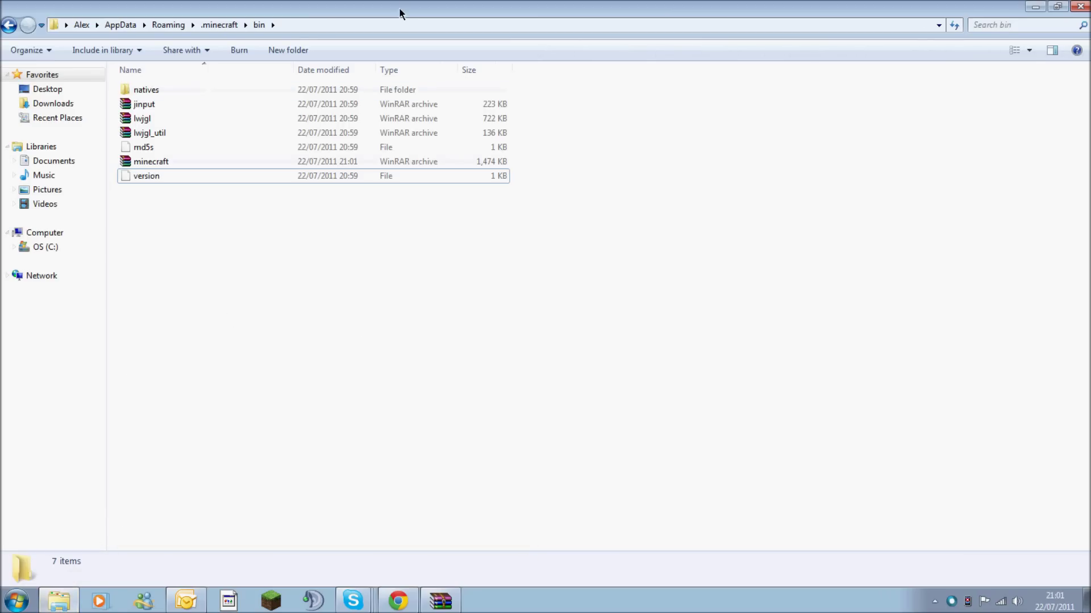
{"action": "left_click_drag", "start_coordinate": [399, 8], "coordinate": [1, 364]}
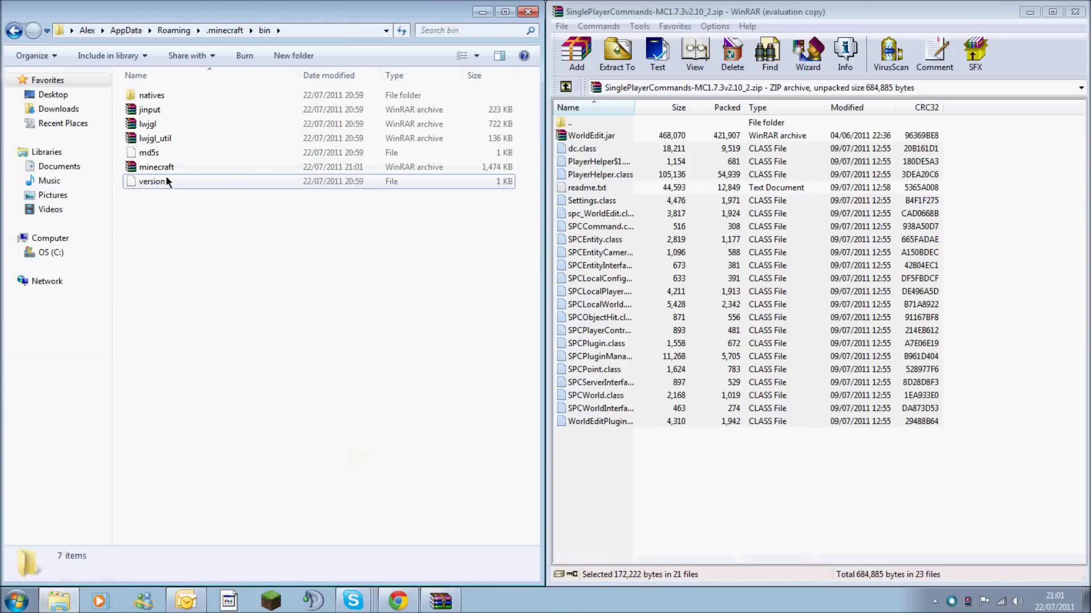
{"action": "left_click", "coordinate": [224, 32]}
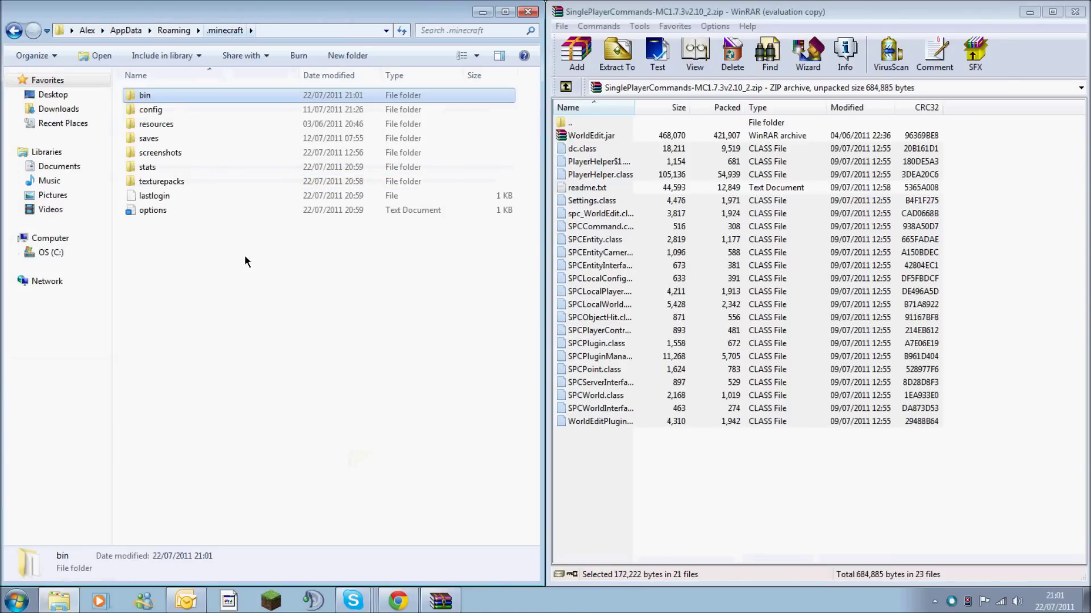
{"action": "left_click", "coordinate": [586, 135]}
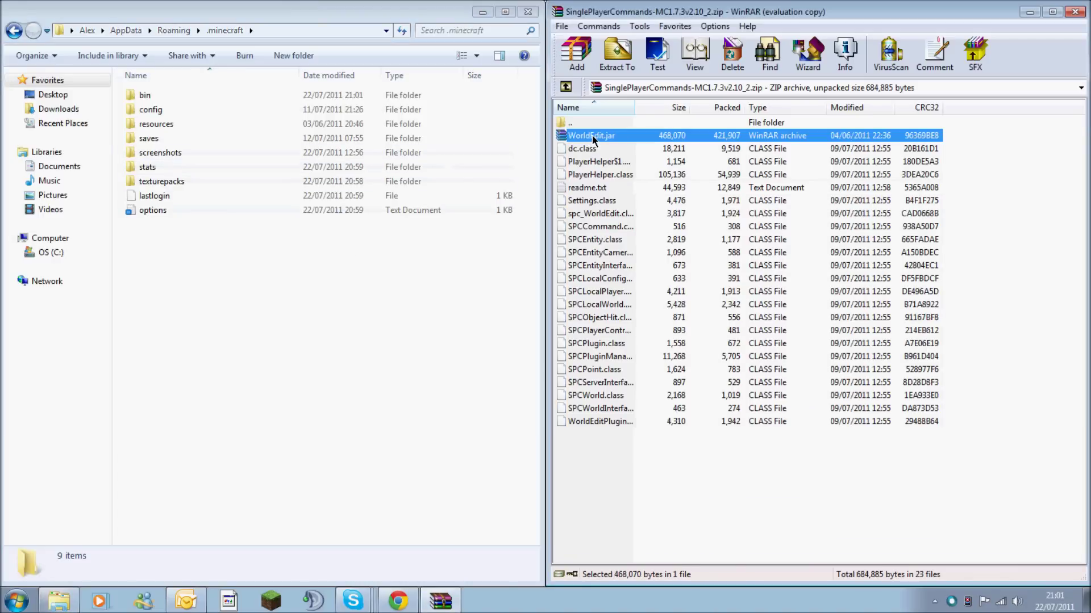
{"action": "left_click", "coordinate": [592, 136]}
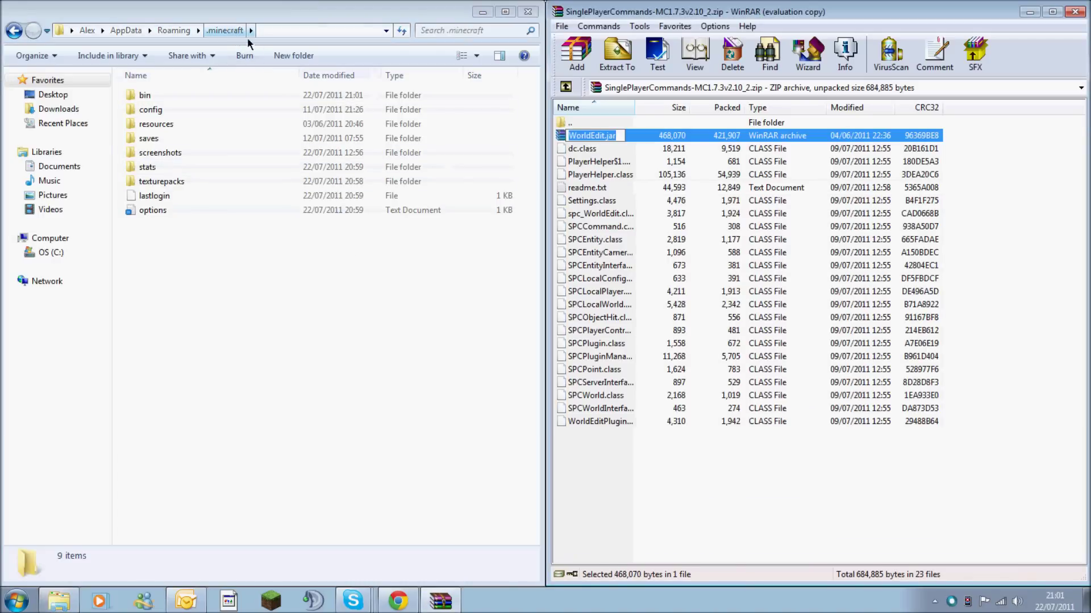
{"action": "key", "text": "Return"}
{"action": "key", "text": "Down"}
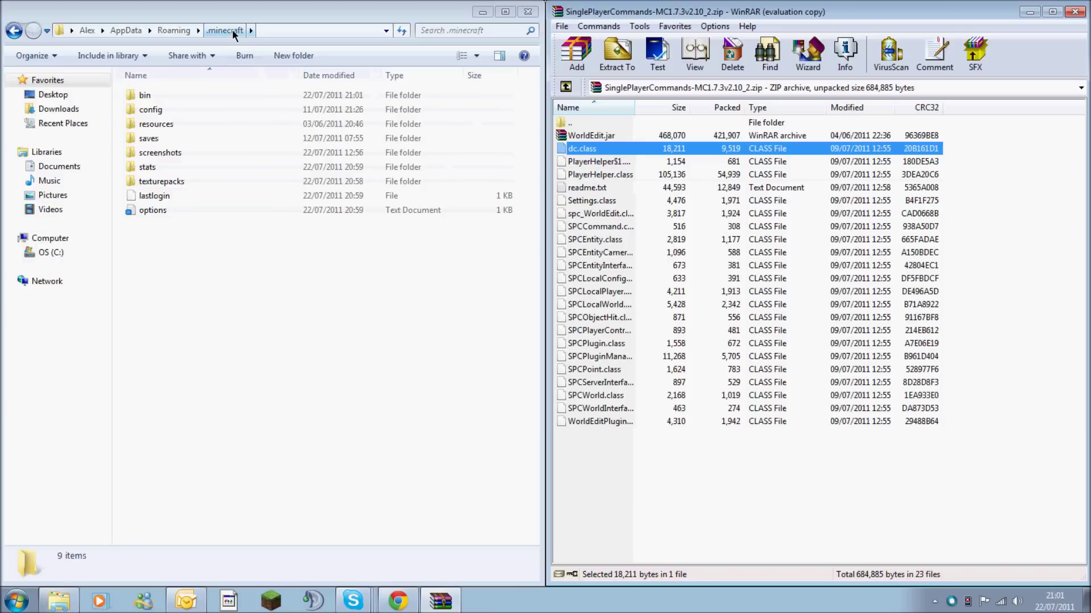
{"action": "double_click", "coordinate": [159, 94]}
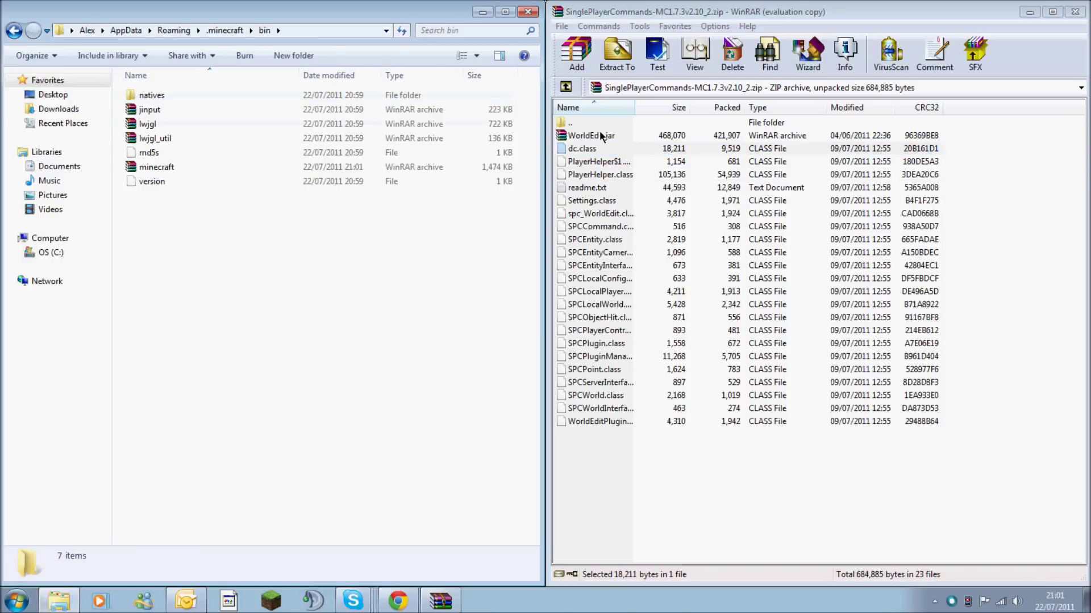
Step: Extract WorldEdit.jar from the SinglePlayerCommands archive into the bin folder, and close both windows
{"action": "left_click_drag", "start_coordinate": [598, 135], "coordinate": [281, 295]}
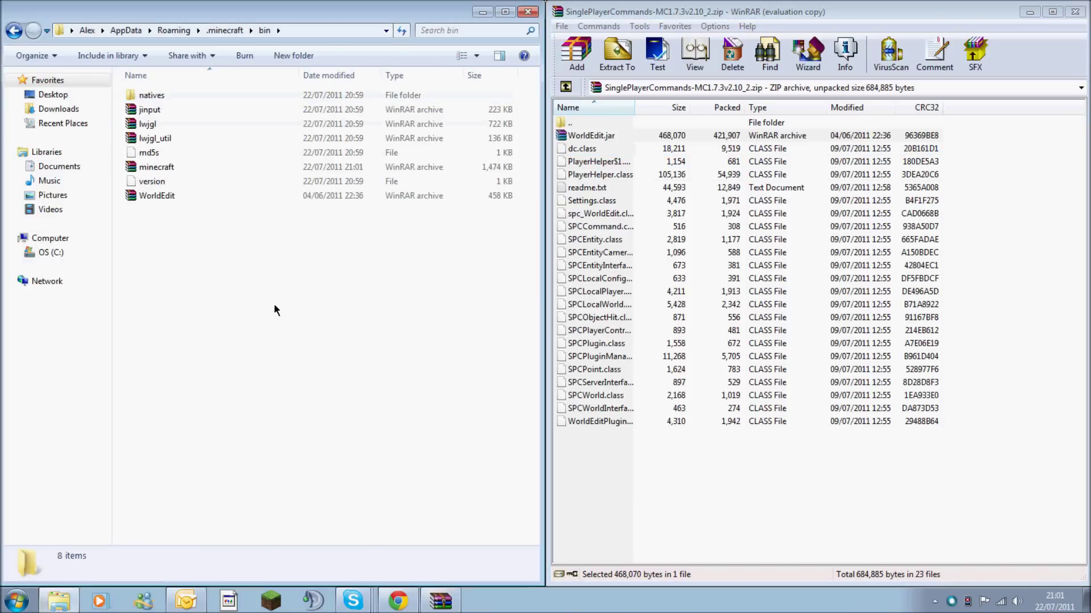
{"action": "left_click", "coordinate": [531, 14]}
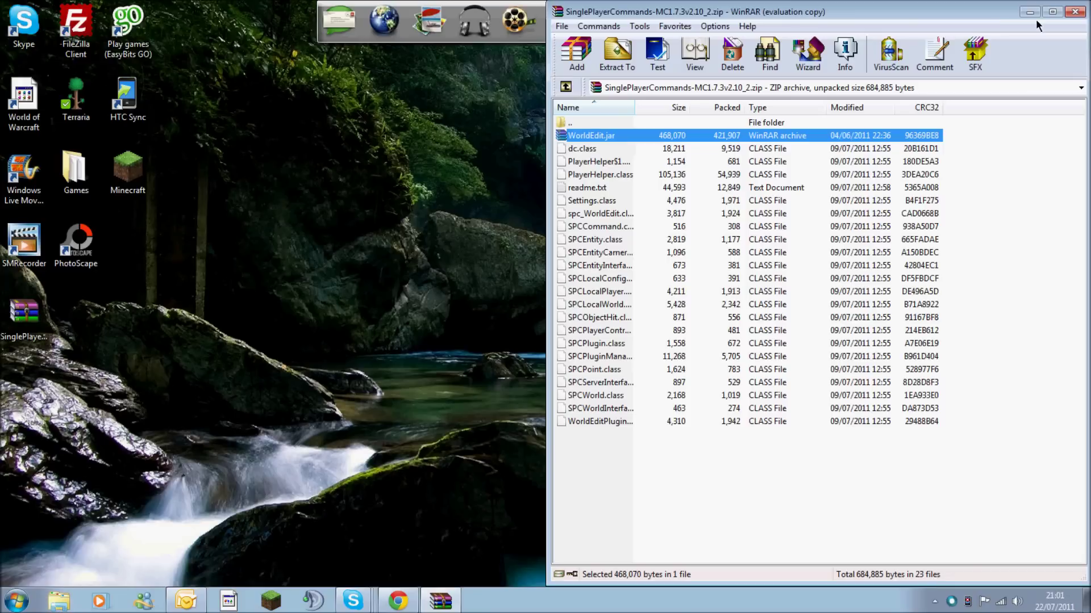
{"action": "left_click", "coordinate": [1072, 13]}
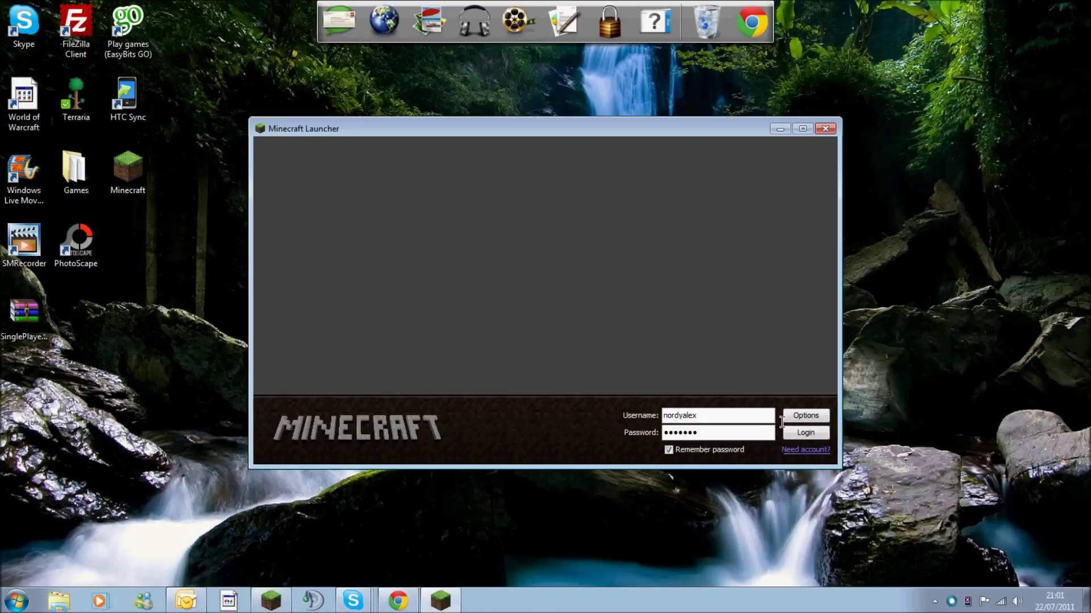
Step: Log in through the Minecraft launcher with the saved credentials and load the singleplayer world Survival! in a maximised window
{"action": "left_click", "coordinate": [806, 432]}
{"action": "left_click", "coordinate": [807, 130]}
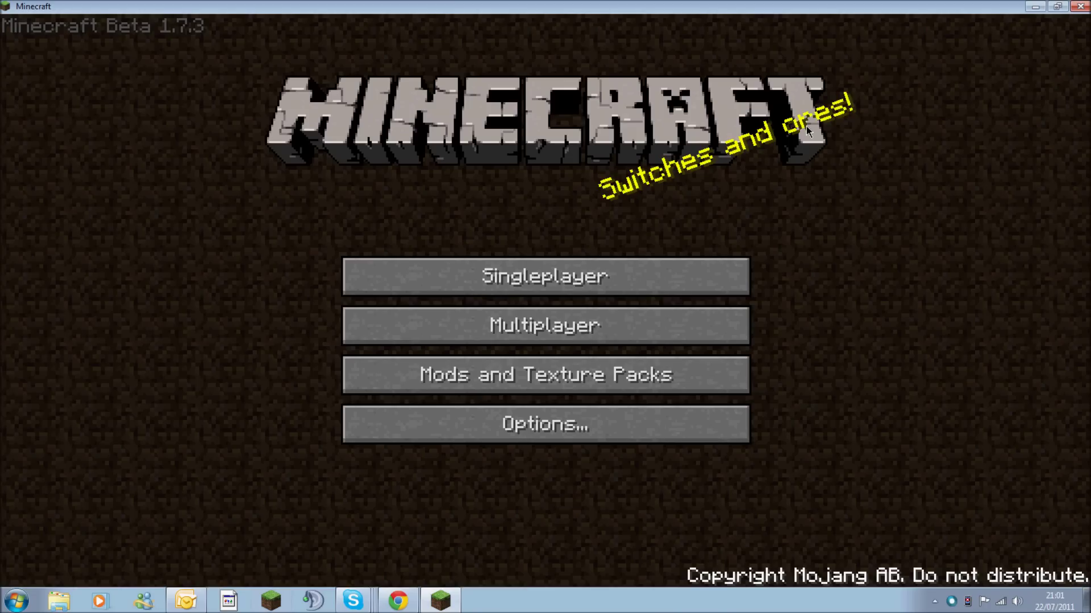
{"action": "left_click", "coordinate": [718, 276]}
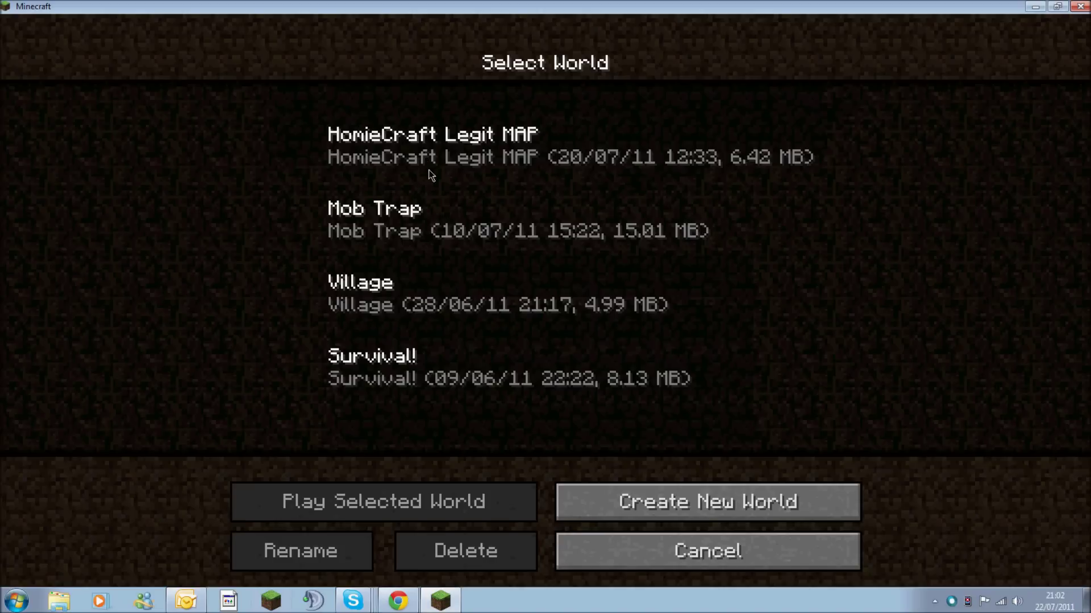
{"action": "left_click", "coordinate": [430, 352]}
{"action": "left_click", "coordinate": [507, 489]}
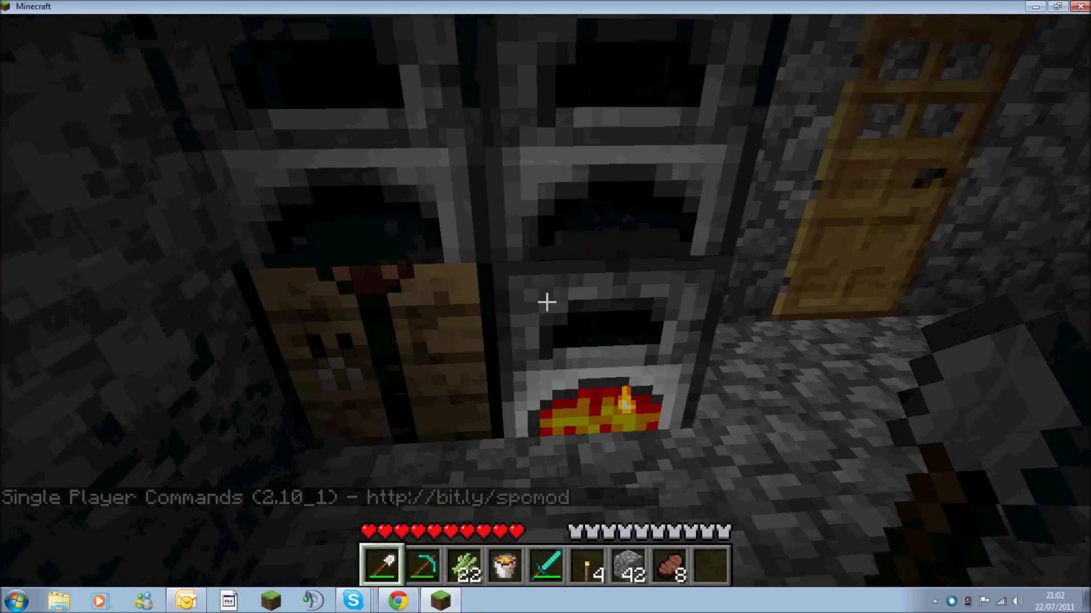
Step: Run the chat command //wand to get the WorldEdit selection axe
{"action": "key", "text": "t"}
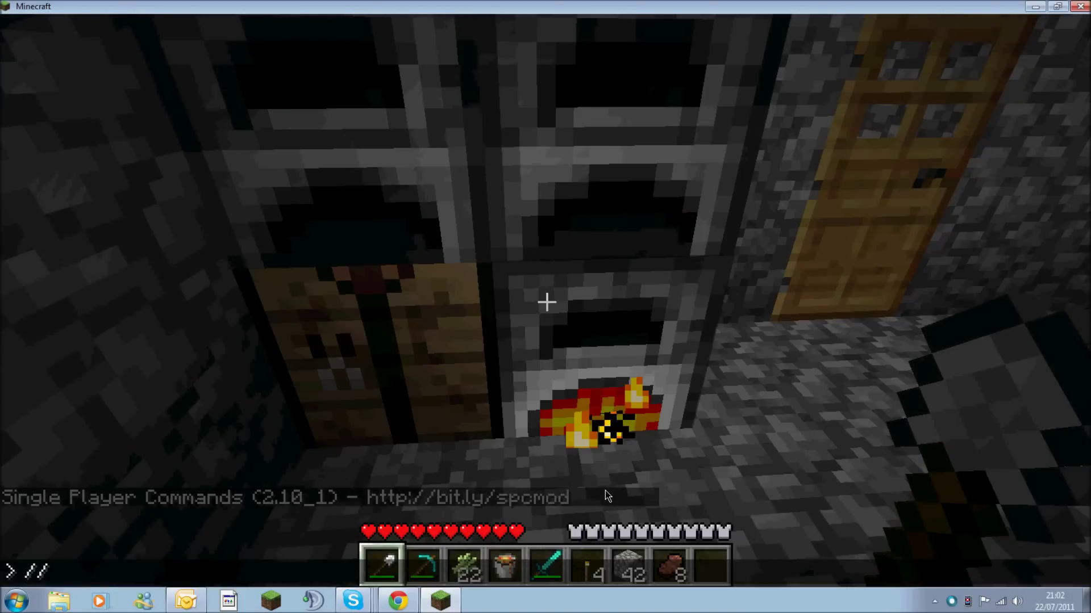
{"action": "type", "text": "//wand"}
{"action": "key", "text": "Return"}
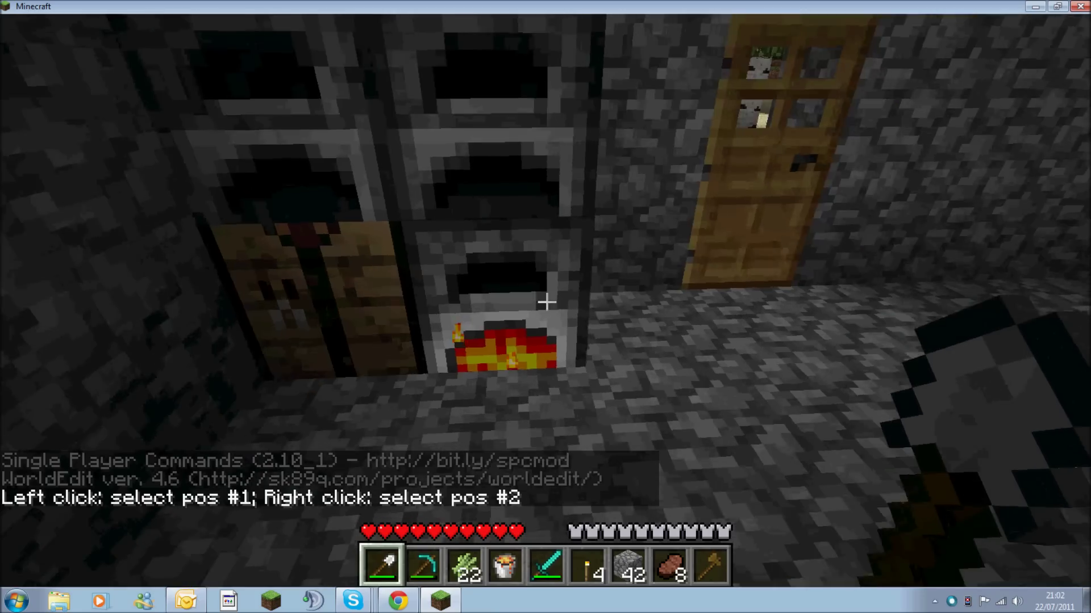
Step: Switch to the item stack beside the wand axe in the hotbar and drop two of its items
{"action": "scroll", "coordinate": [545, 307], "scroll_direction": "up", "scroll_amount": 2}
{"action": "right_click", "coordinate": [546, 302]}
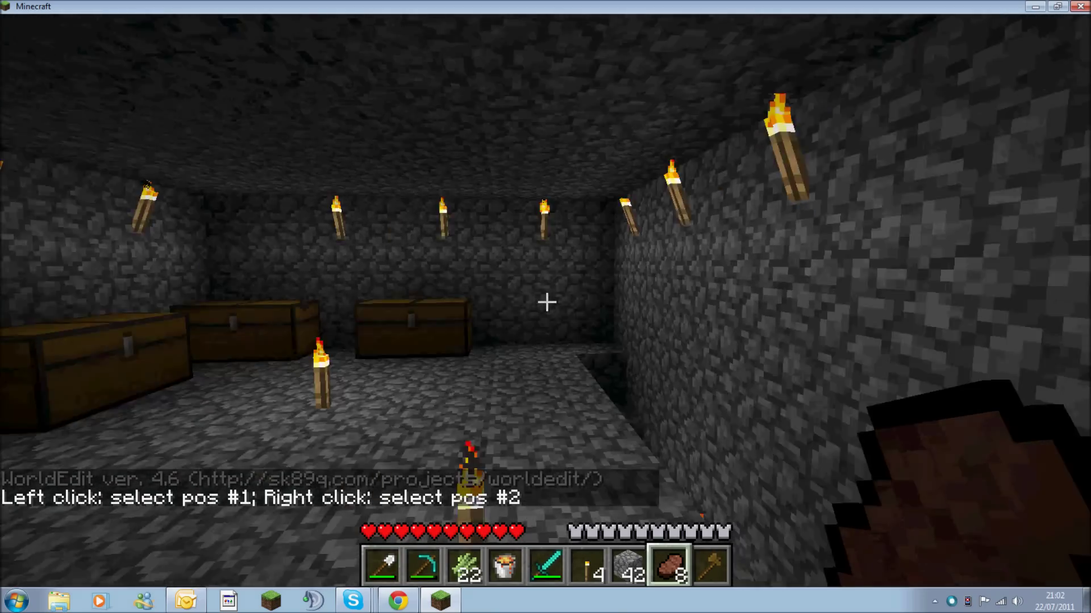
{"action": "key", "text": "q"}
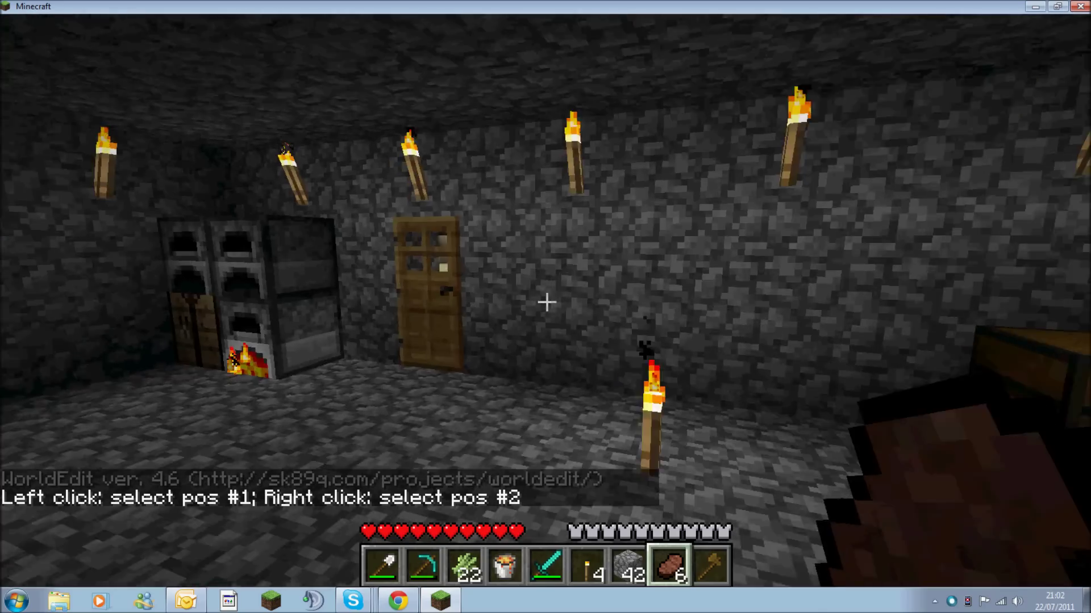
Step: Switch to the shovel, leave the stone house through the wooden door and close it from outside
{"action": "key", "text": "1"}
{"action": "key", "text": "w"}
{"action": "right_click", "coordinate": [546, 302]}
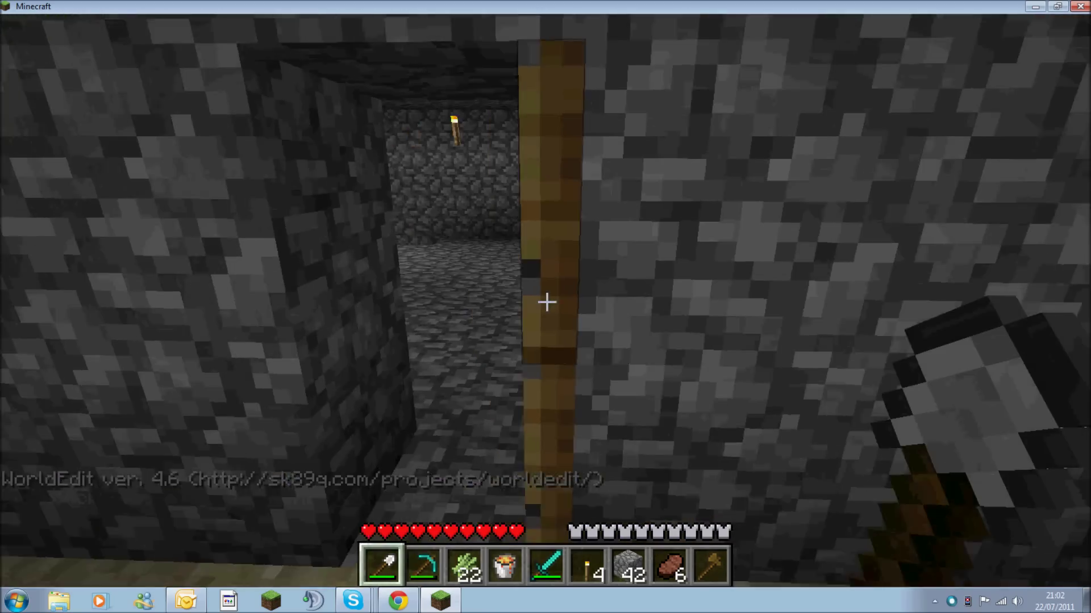
{"action": "right_click", "coordinate": [545, 302]}
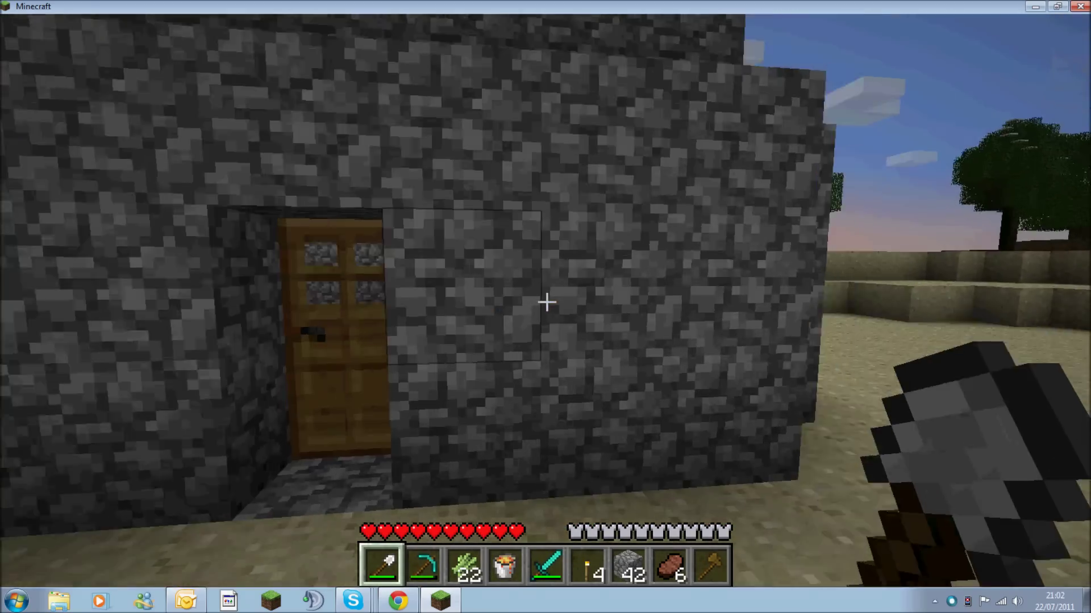
Step: Check the inventory briefly and walk along the outer wall of the stone house to its corner
{"action": "key", "text": "e"}
{"action": "key", "text": "e"}
{"action": "key", "text": "w"}
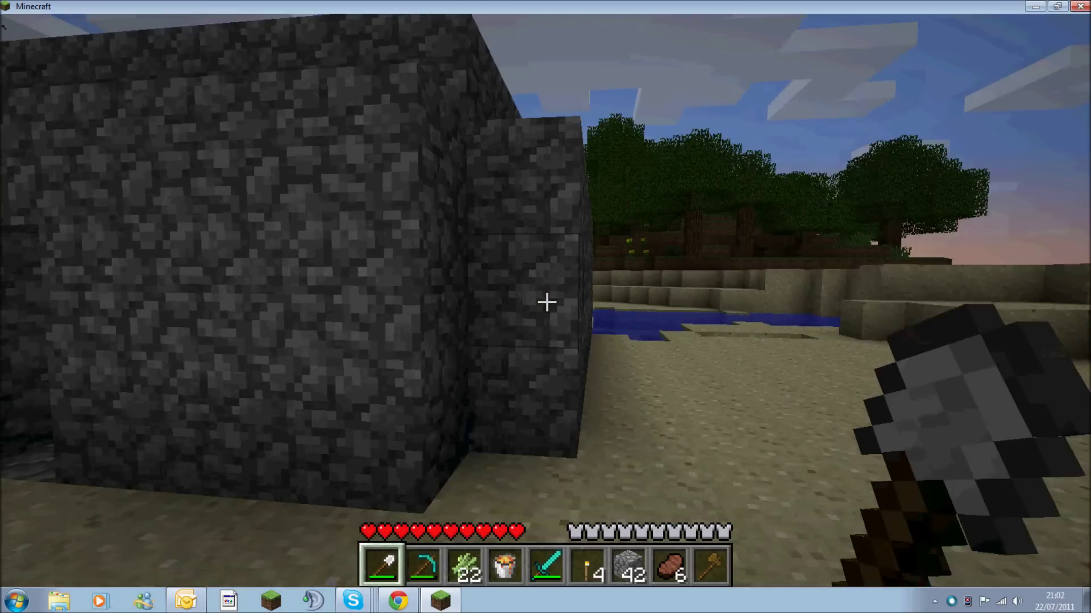